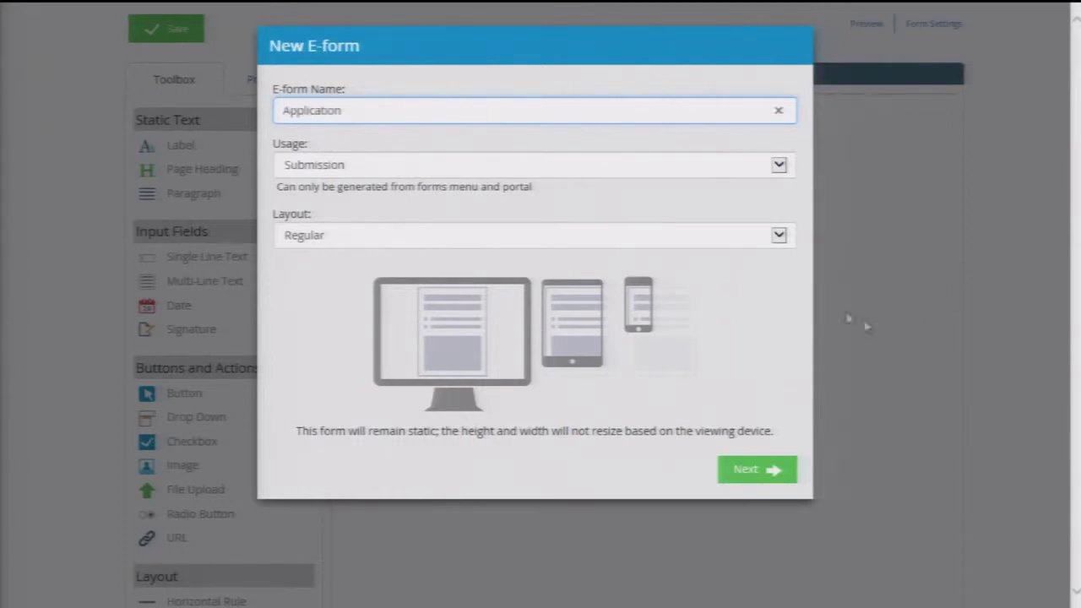
- Try the Responsive layout, then return to the static Regular layout
left_click(629, 240)
left_click(617, 250)
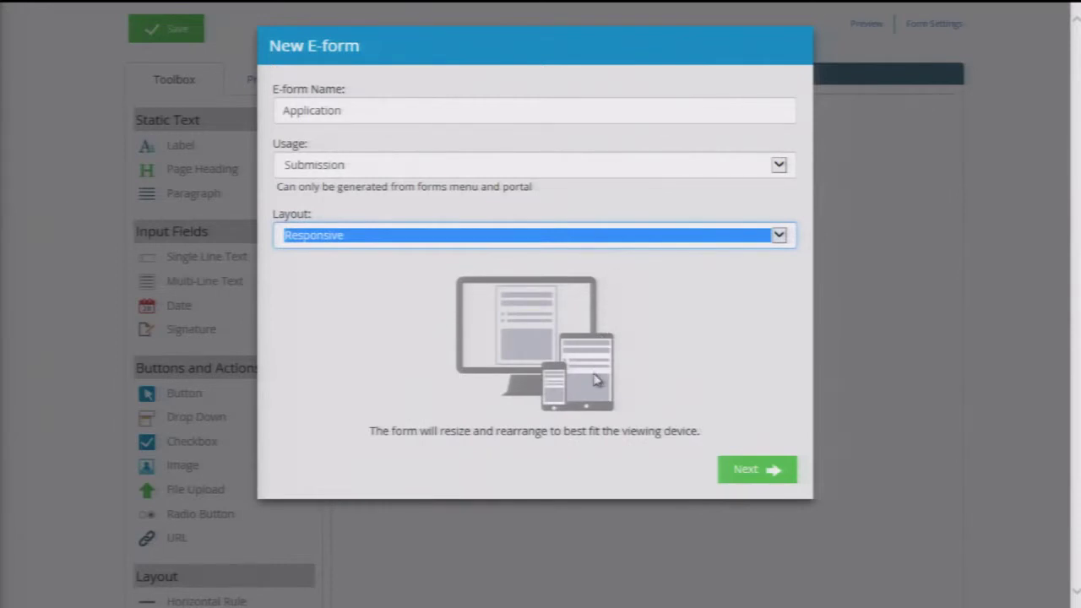
left_click(635, 238)
left_click(634, 220)
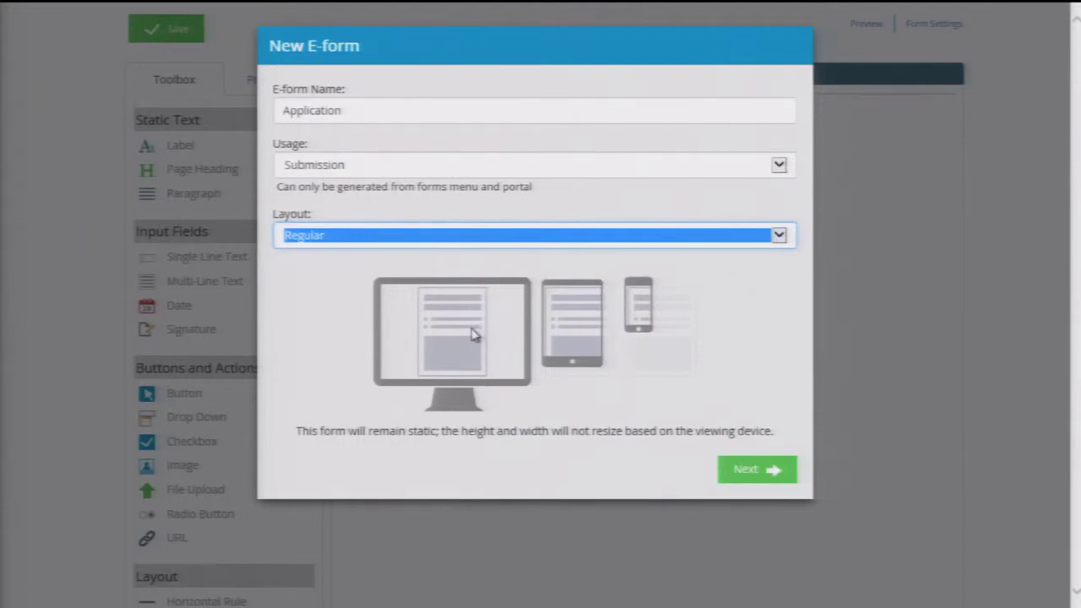
- Create the form from the Employment Application template
left_click(762, 469)
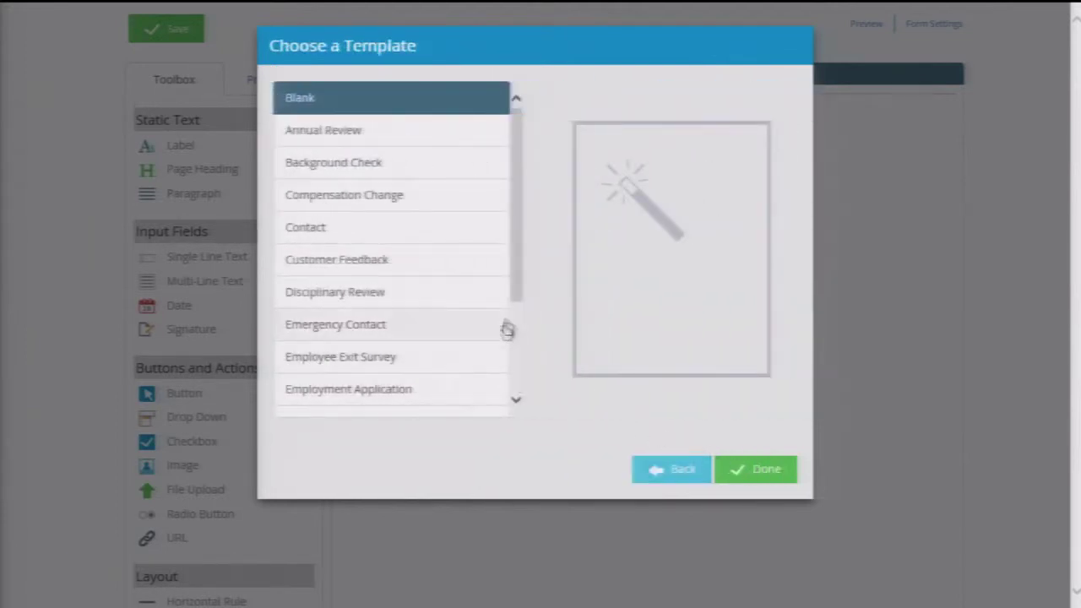
scroll(506, 337, "down", 4)
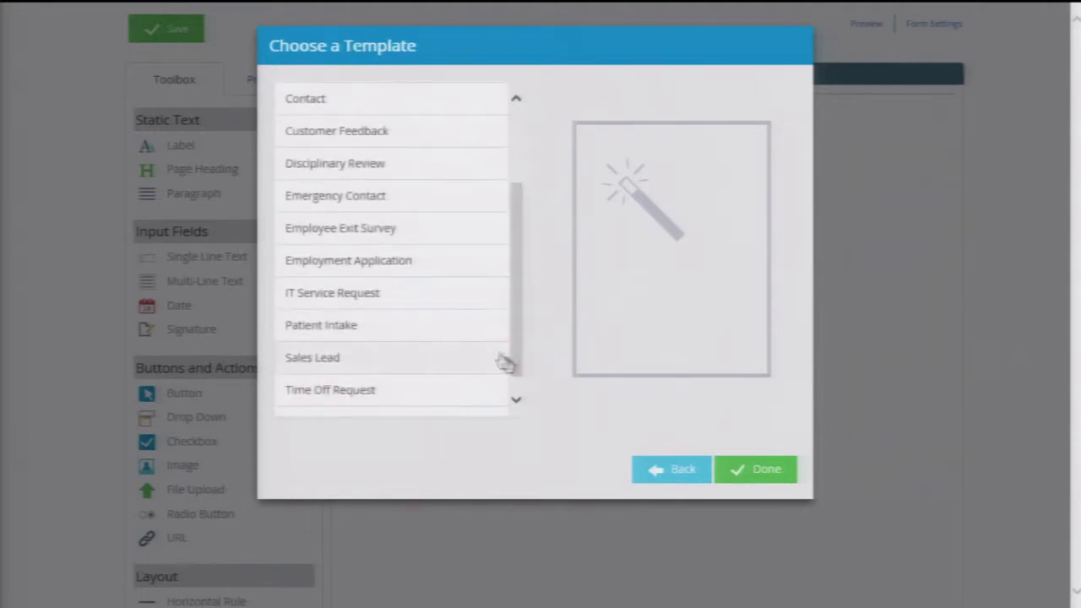
left_click(445, 273)
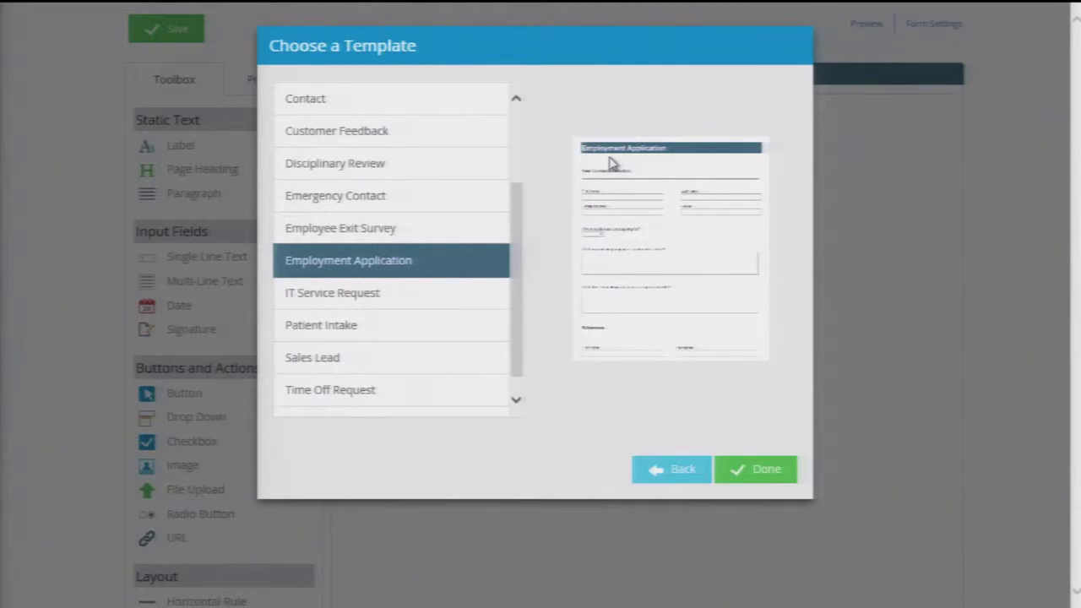
left_click(746, 467)
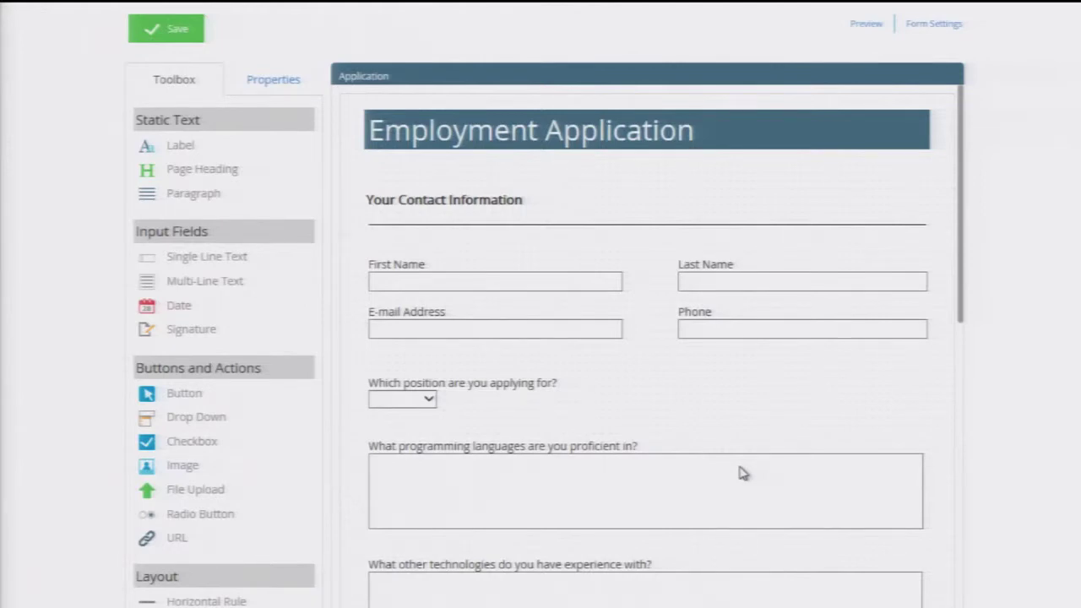
- Add an Image with the MGI Sporting Goods.jpg logo beside the heading, moved and enlarged
left_click_drag(233, 465, 813, 184)
left_click(227, 407)
double_click(362, 181)
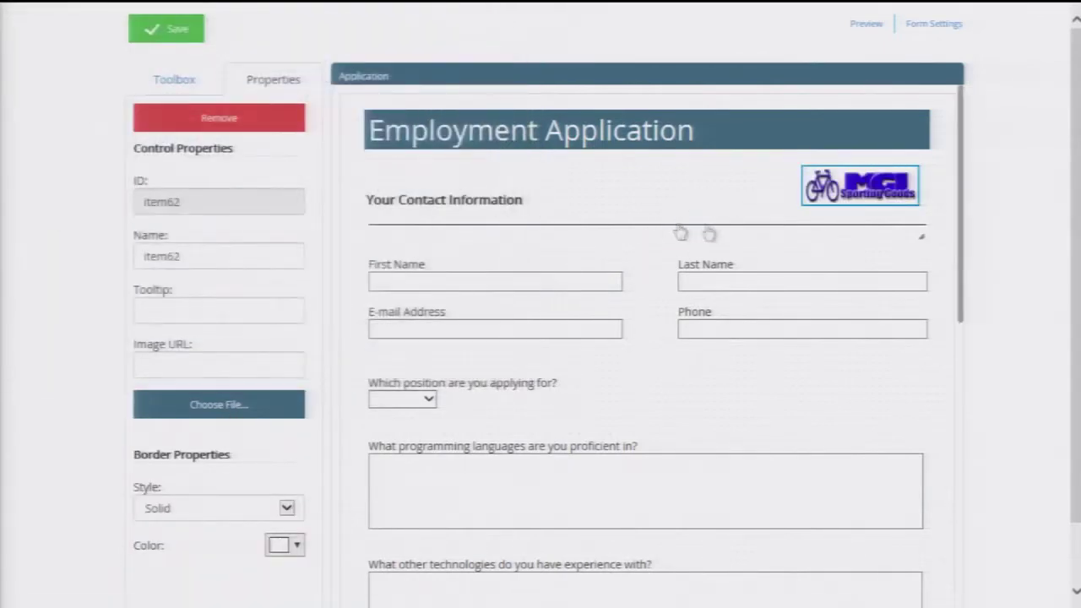
left_click_drag(845, 211, 813, 202)
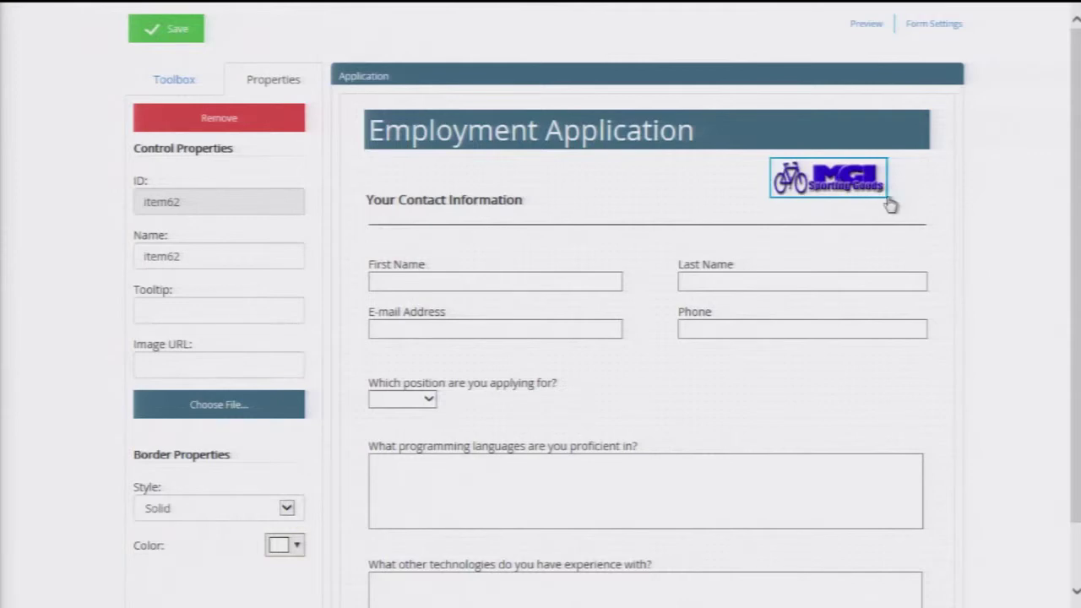
left_click_drag(888, 195, 927, 206)
- Map the First Name and Last Name boxes to the First Name and Last Name fields
left_click(532, 283)
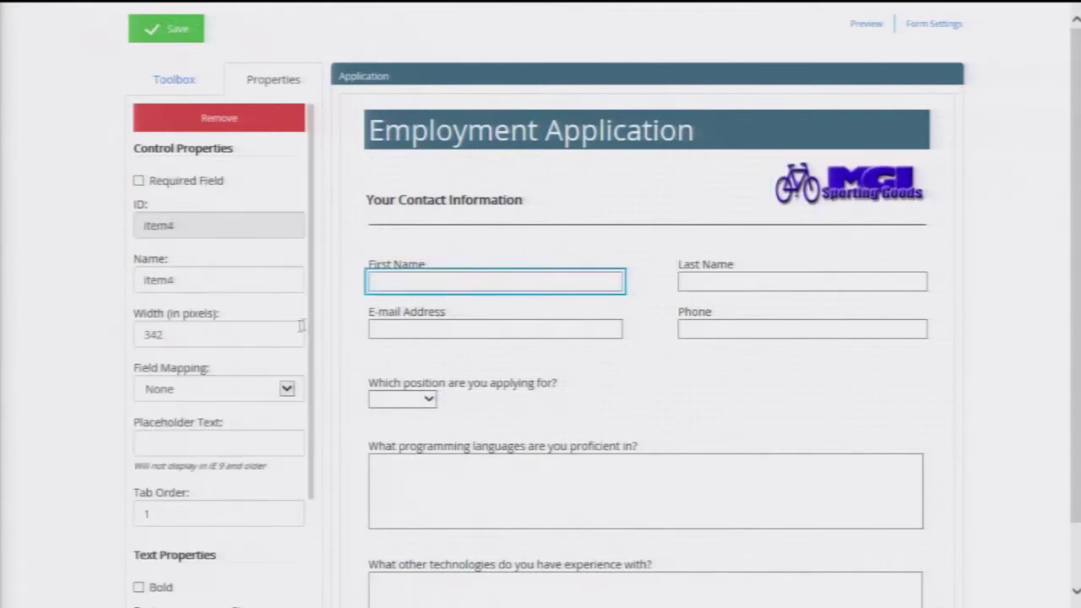
left_click(257, 390)
left_click(254, 403)
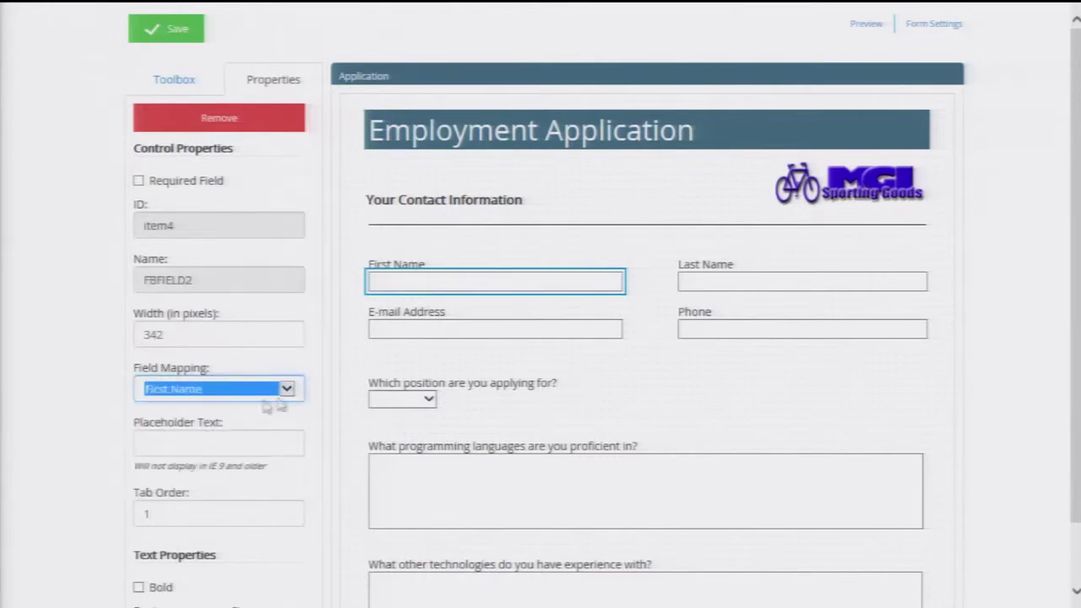
left_click(712, 287)
left_click(257, 390)
left_click(246, 417)
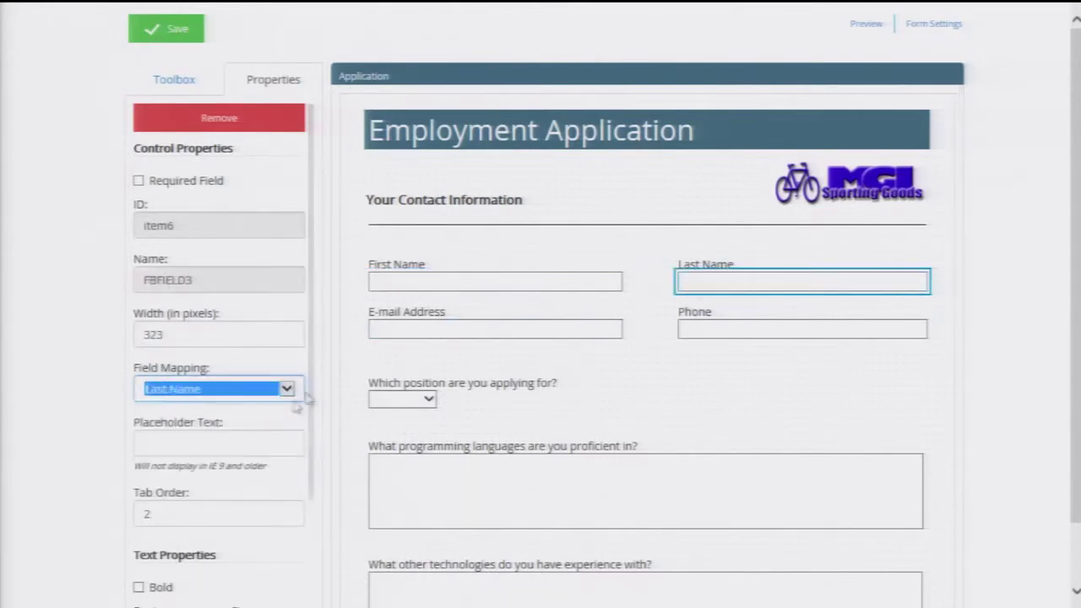
- Map the E-mail Address box to Email and the position dropdown to Position
left_click(435, 331)
left_click(245, 390)
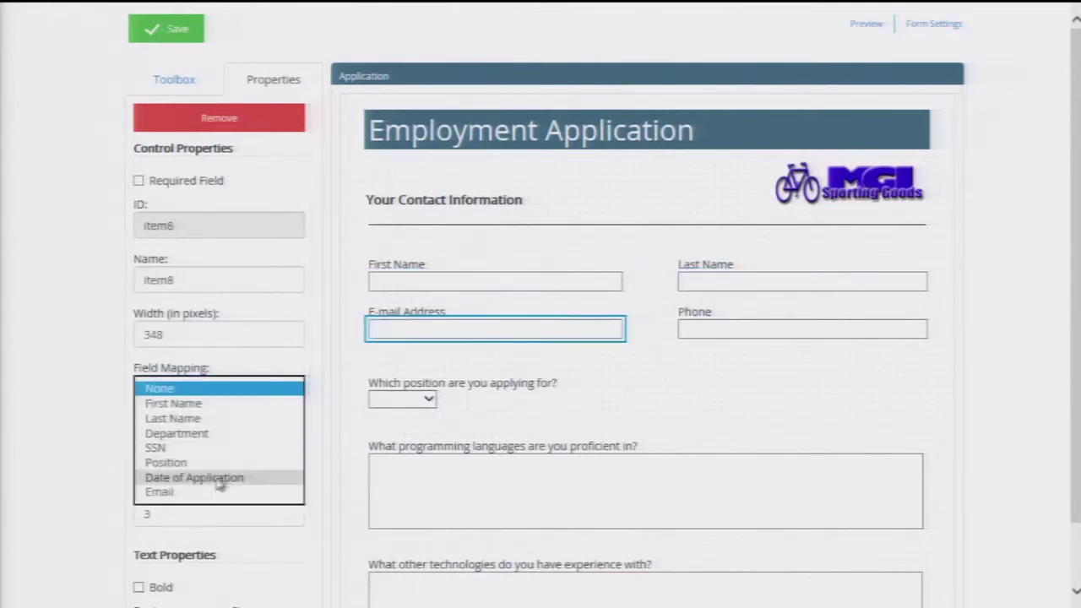
left_click(250, 492)
left_click(422, 398)
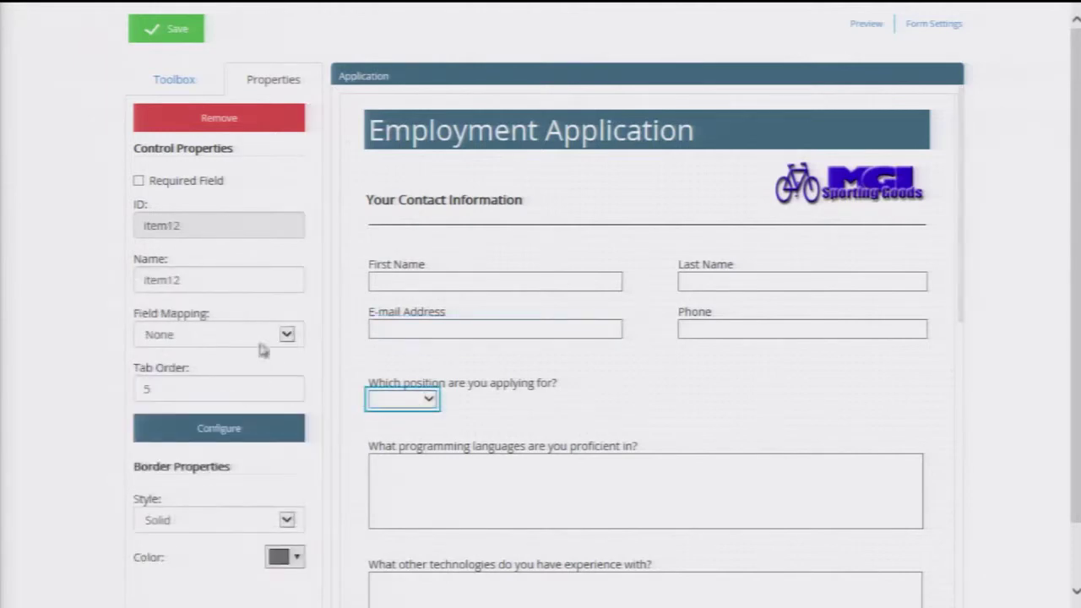
left_click(264, 341)
left_click(239, 409)
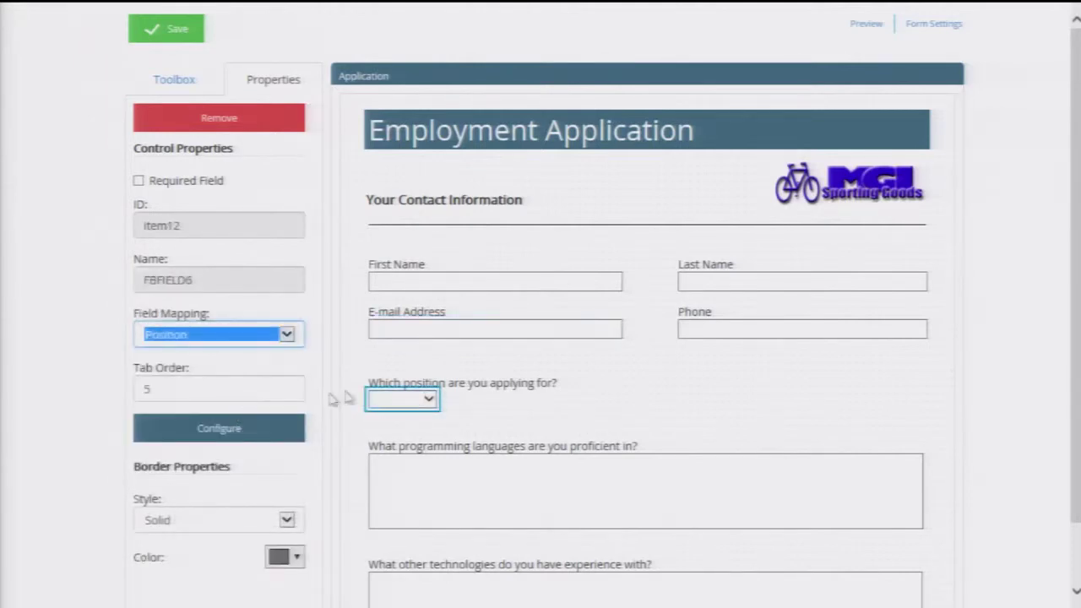
left_click(568, 357)
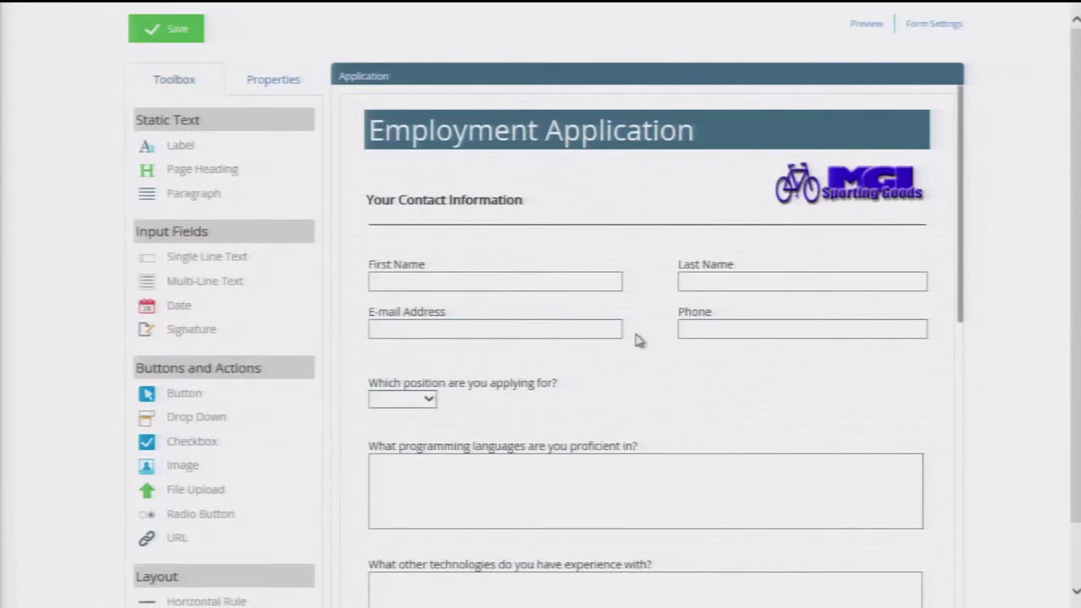
- Set the resume upload's separator to Application and divider to Resume
scroll(637, 342, "down", 5)
scroll(637, 342, "down", 3)
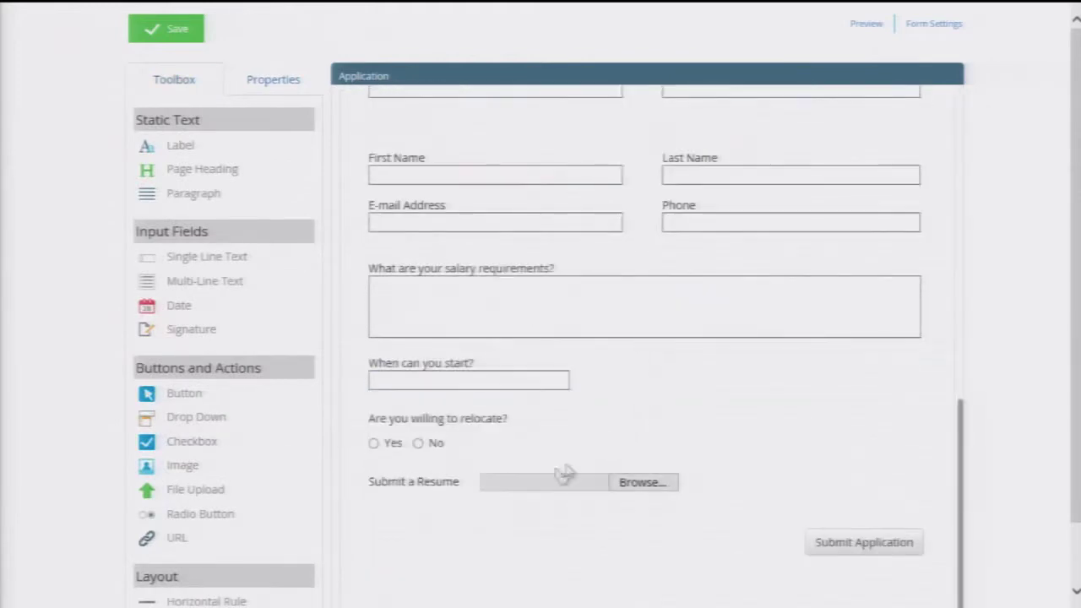
left_click(512, 495)
left_click(236, 336)
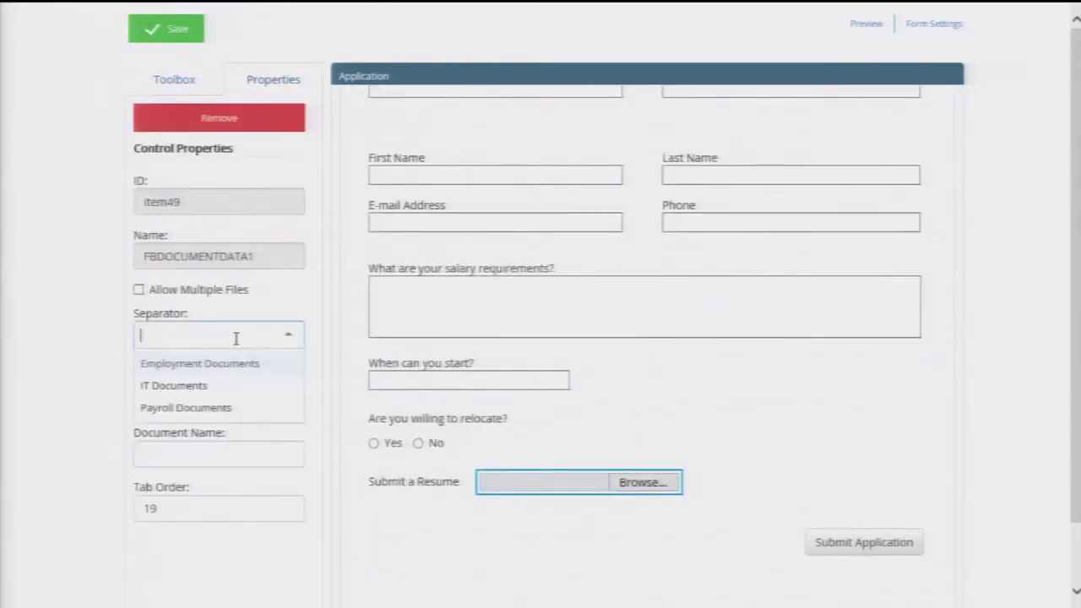
type("Application")
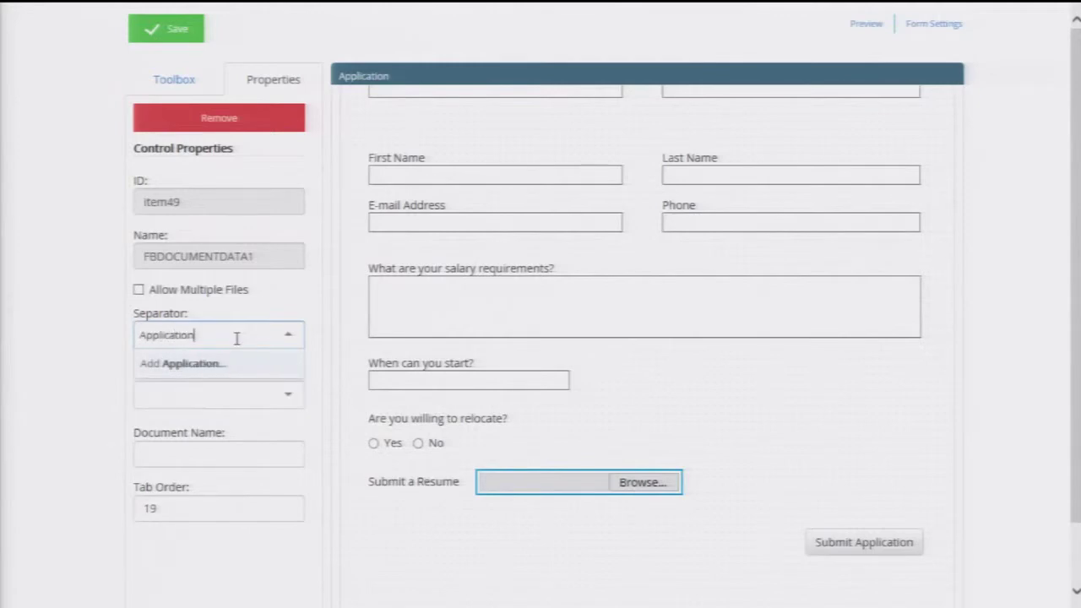
left_click(175, 365)
left_click(173, 397)
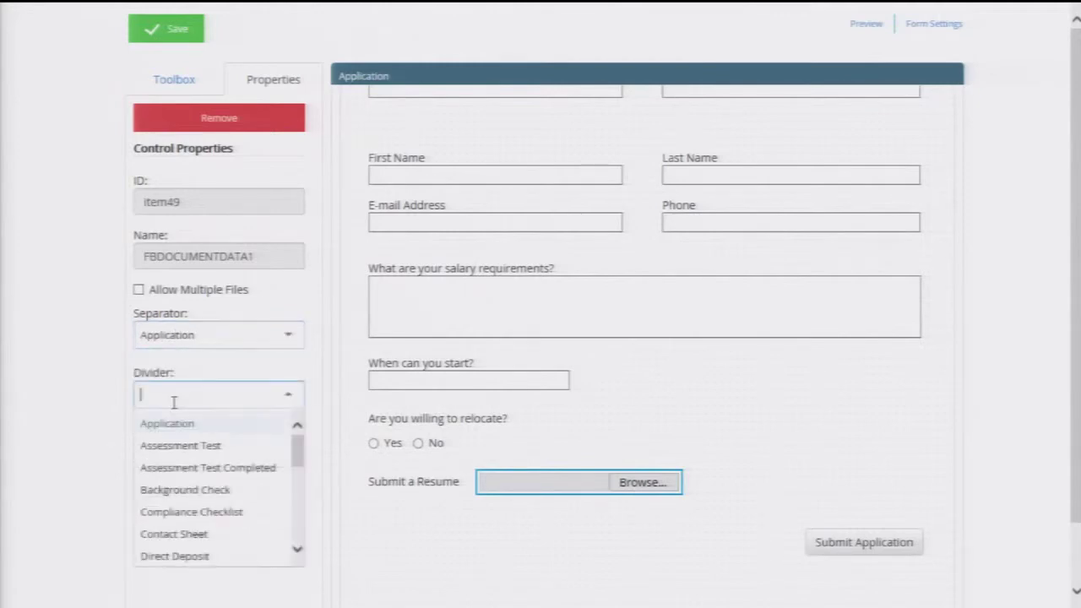
type("Resu")
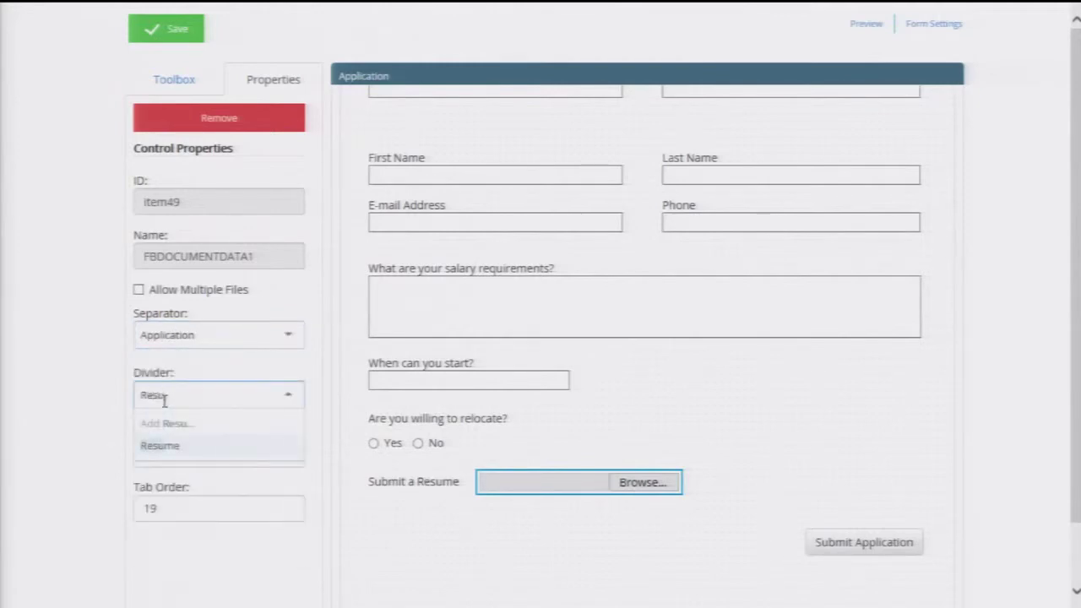
left_click(173, 446)
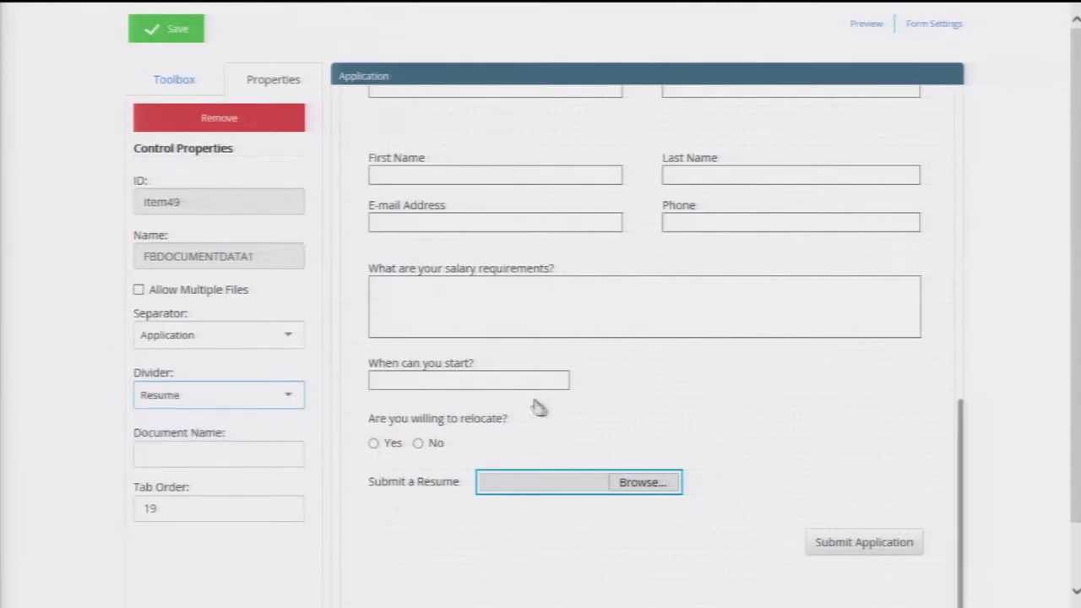
scroll(533, 406, "up", 10)
scroll(544, 397, "up", 3)
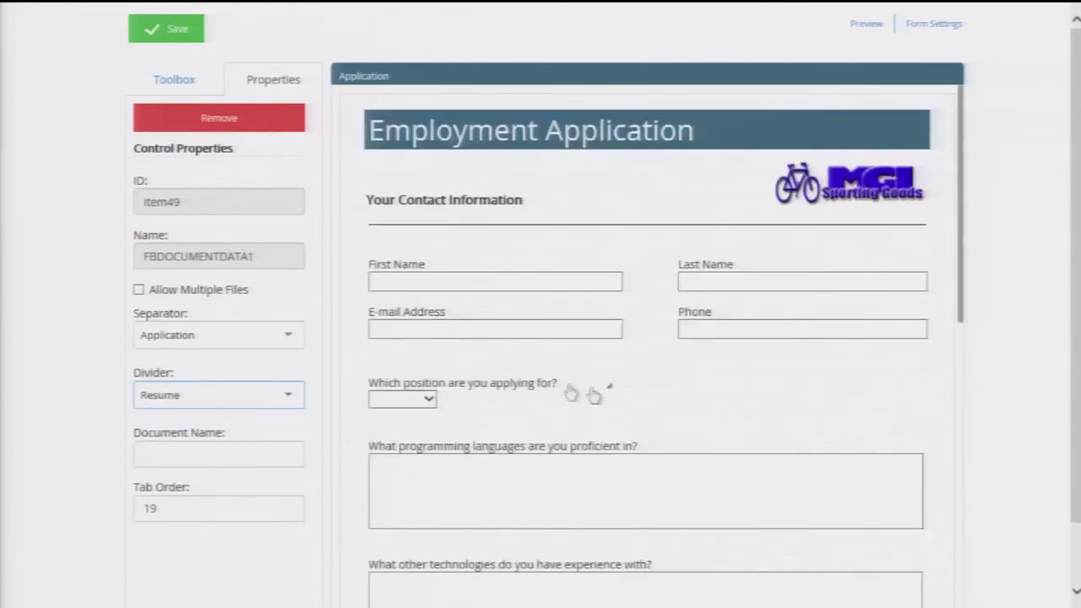
- Rename the position options to Manager, Assistant Buyer and Corporate Marketing, delete Position3, and save
left_click(420, 405)
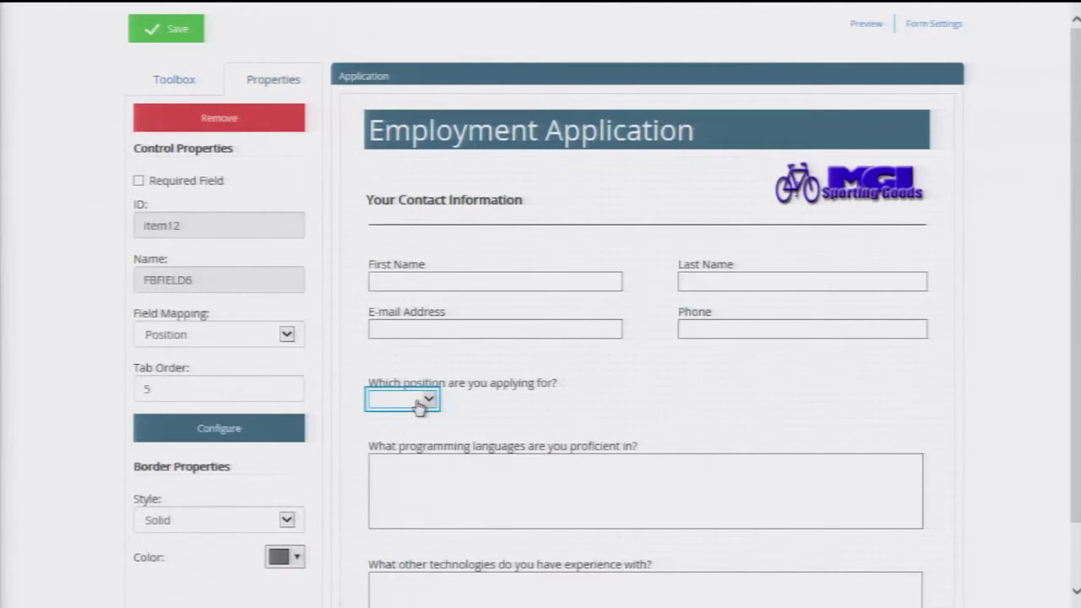
double_click(420, 406)
left_click(423, 125)
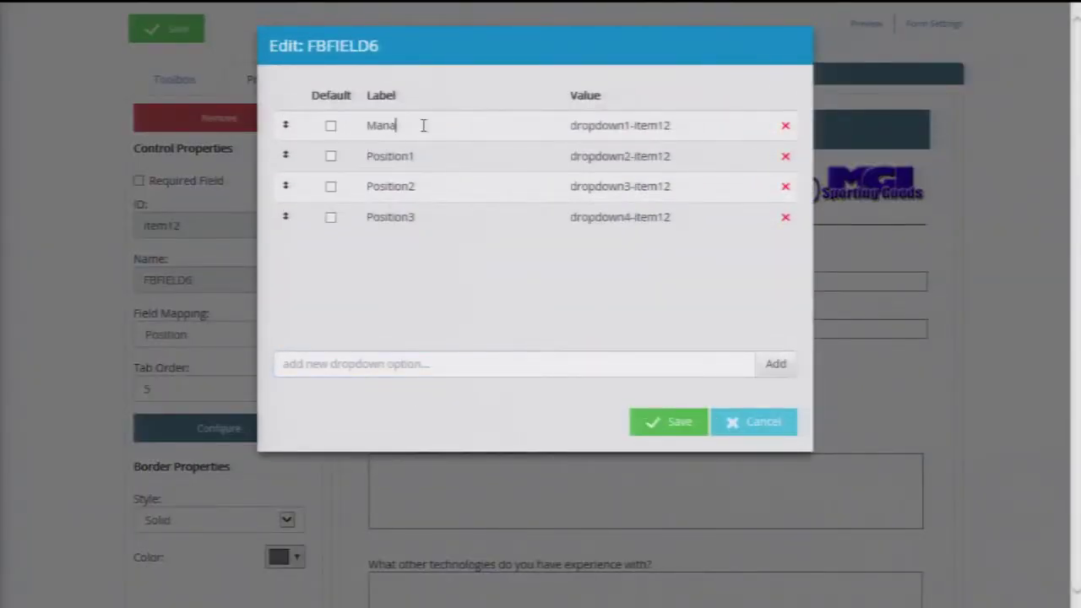
type("Manager")
left_click_drag(419, 157, 313, 150)
type("As")
left_click_drag(419, 187, 357, 185)
type("Corporate Marketing")
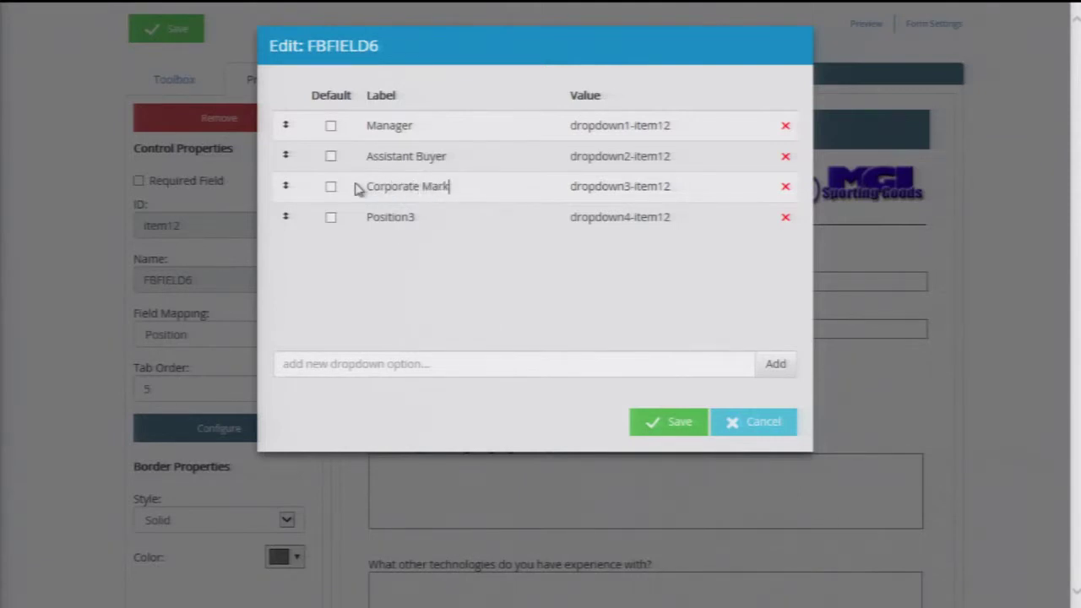
left_click(786, 217)
left_click(665, 424)
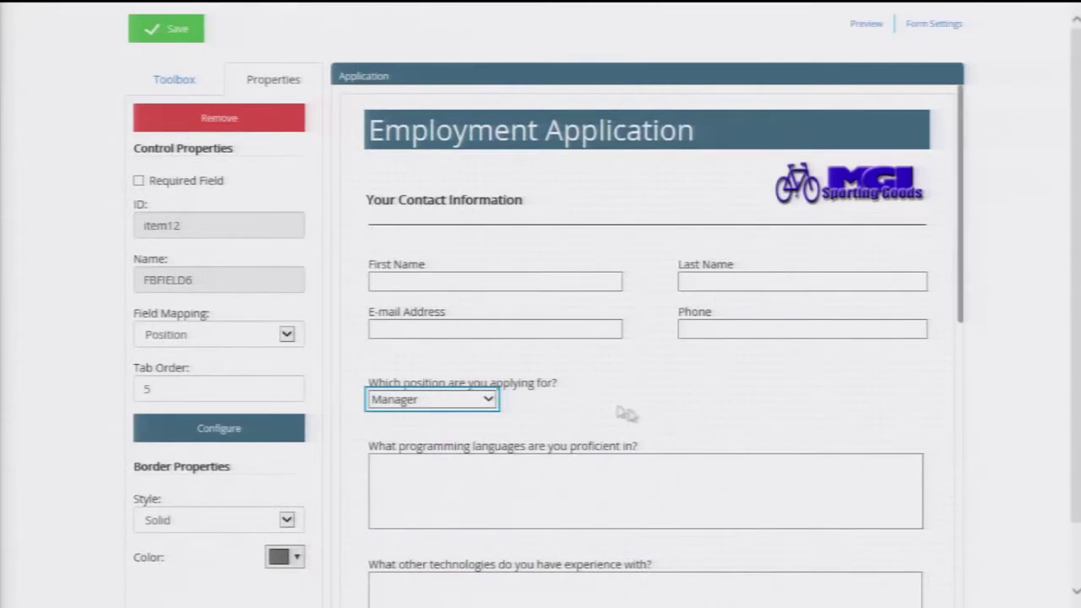
left_click(616, 387)
- Add a dropdown beside the position question with options Seattle, WA, Chicago, IL and Boston, MA
left_click(668, 406)
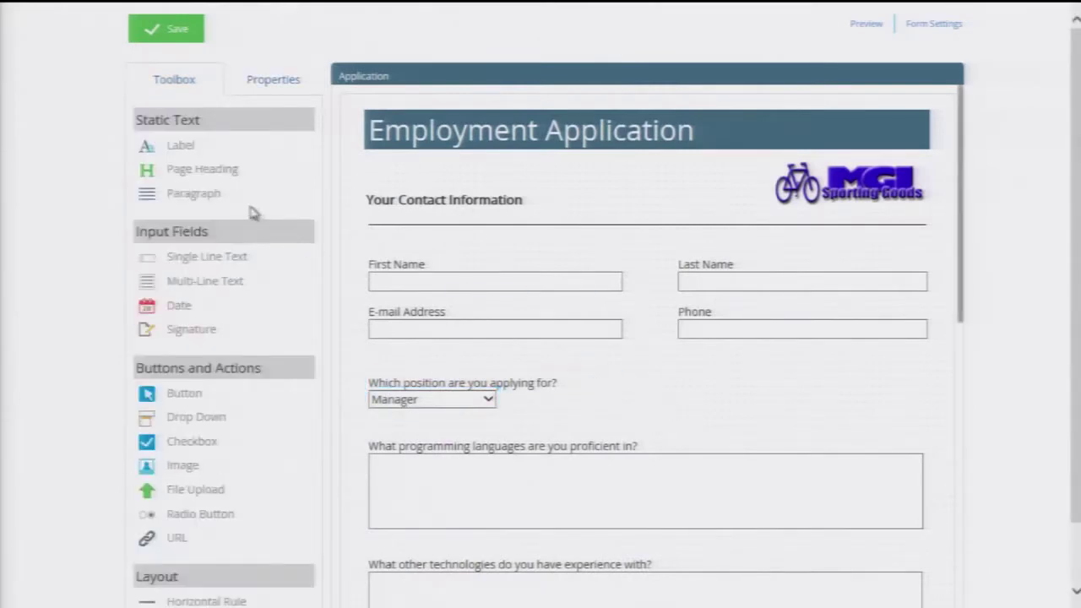
left_click_drag(169, 415, 697, 405)
double_click(697, 405)
left_click(413, 130)
left_click_drag(412, 130, 369, 132)
type("Seattle, WA")
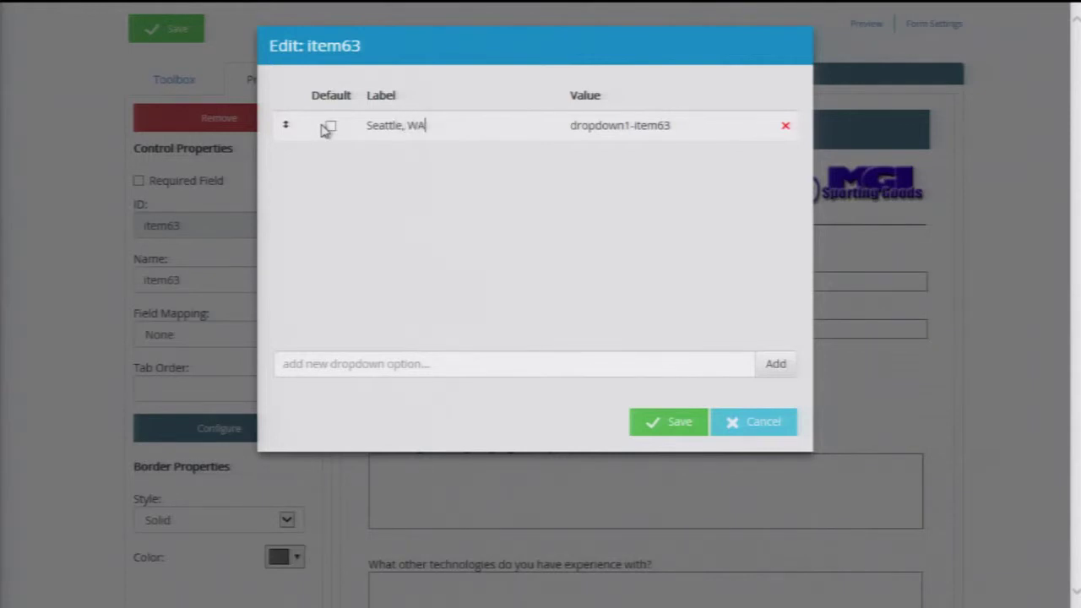
left_click(436, 371)
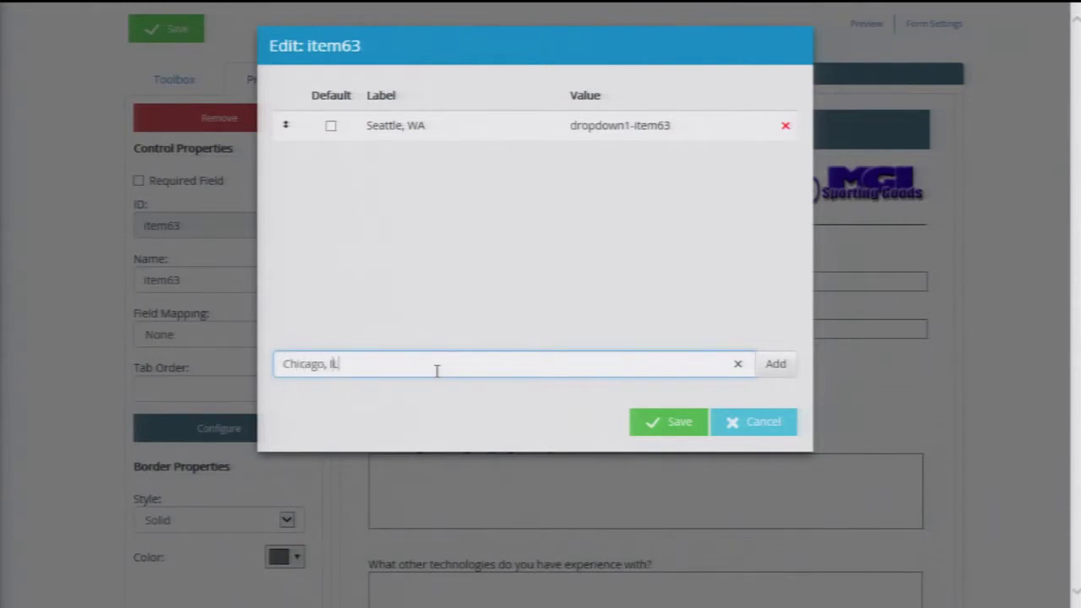
left_click(777, 365)
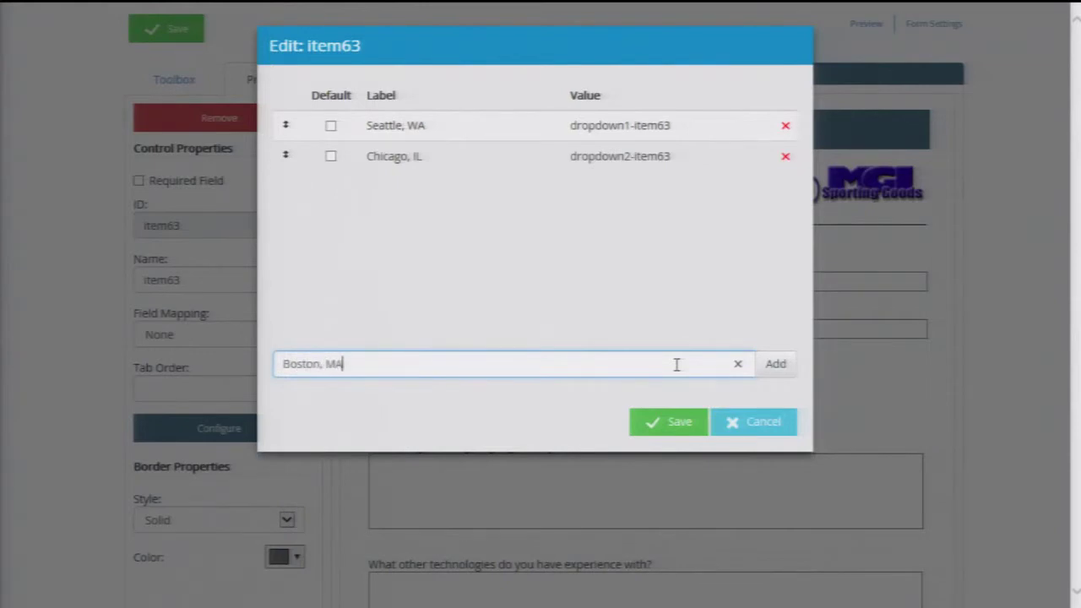
type("Boston, MA")
left_click(785, 367)
left_click(679, 422)
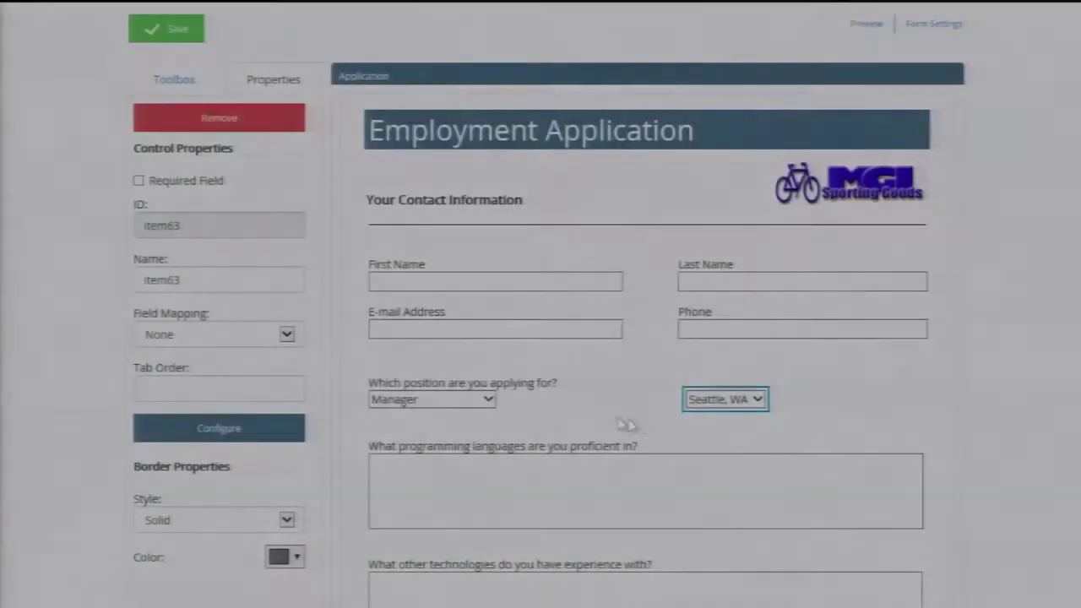
- Place a label reading Location above the new dropdown
left_click(174, 81)
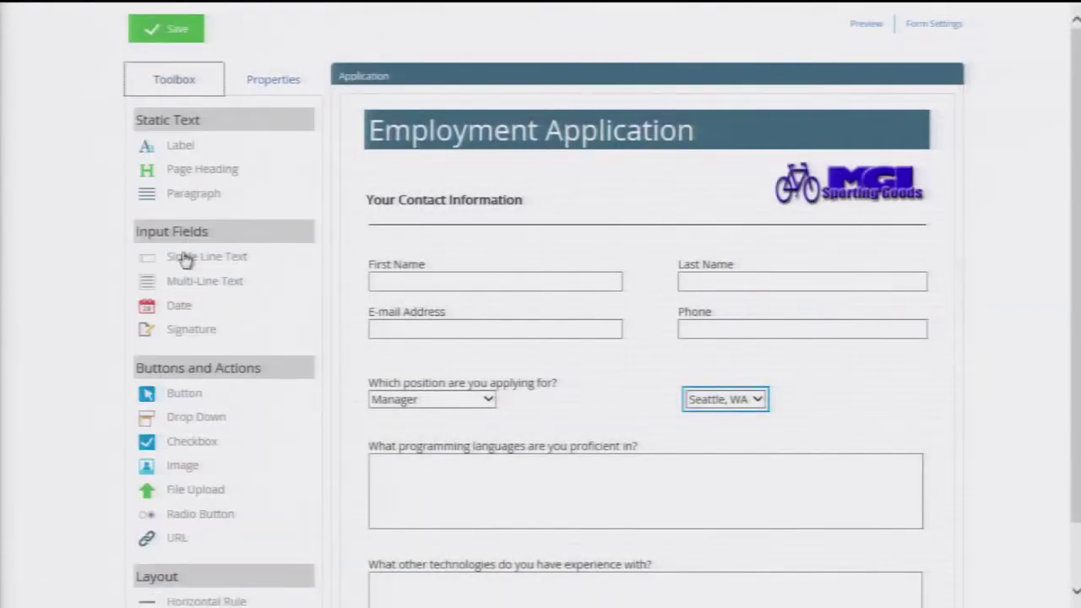
left_click_drag(180, 145, 690, 378)
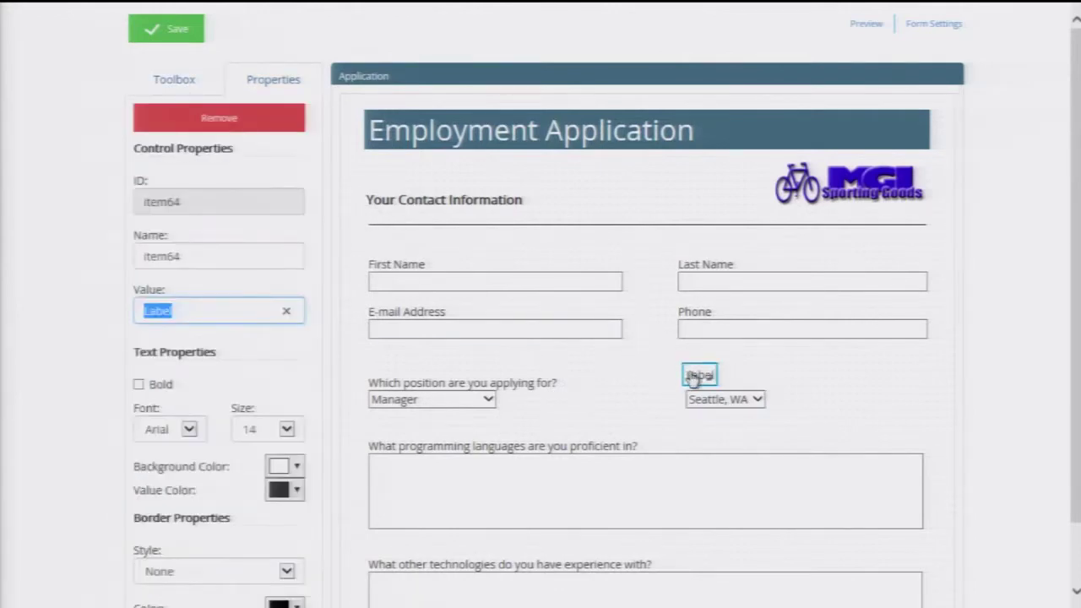
type("Location")
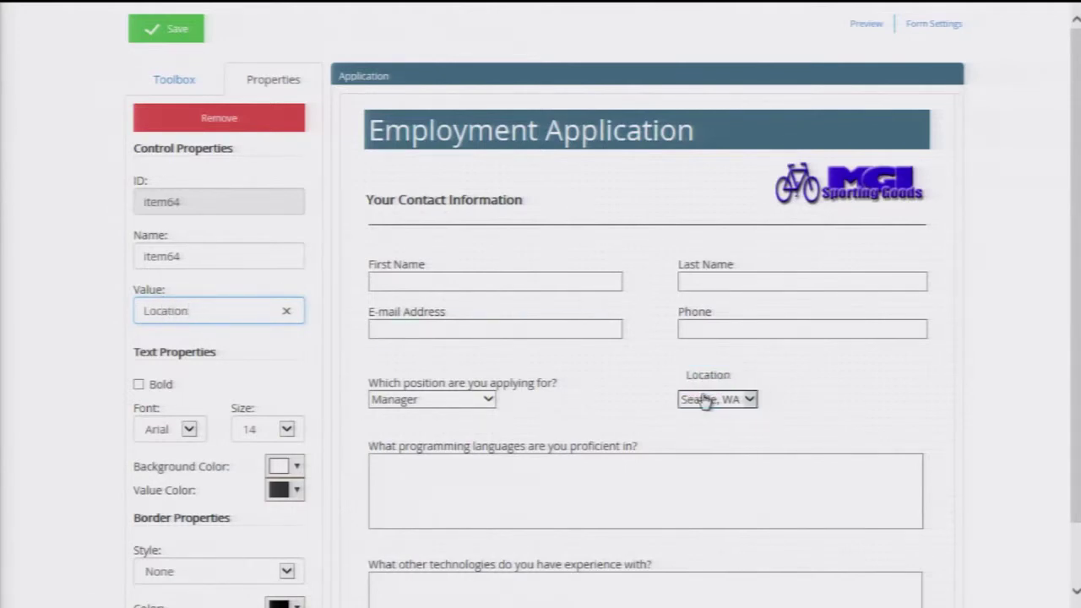
left_click(711, 393)
left_click(836, 406)
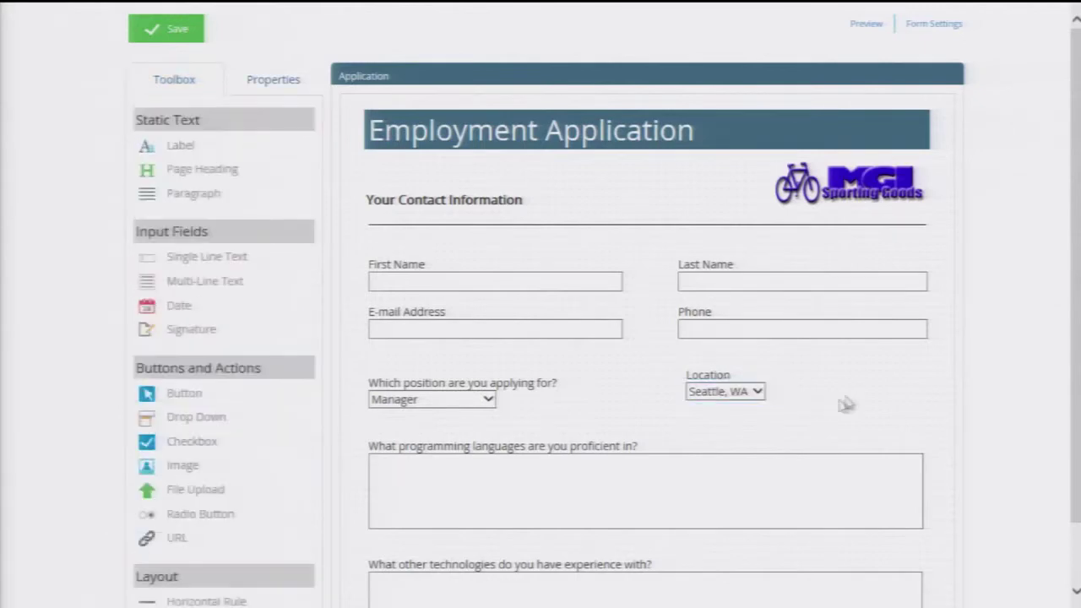
- Save the Application form, review it in Preview, then open Form Settings
left_click(165, 28)
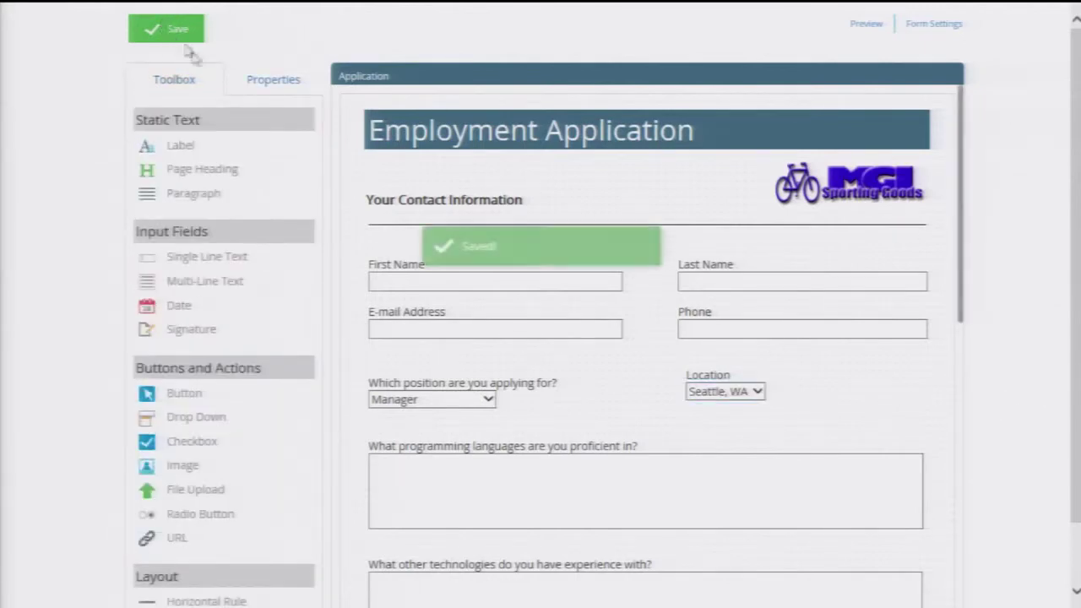
left_click(861, 26)
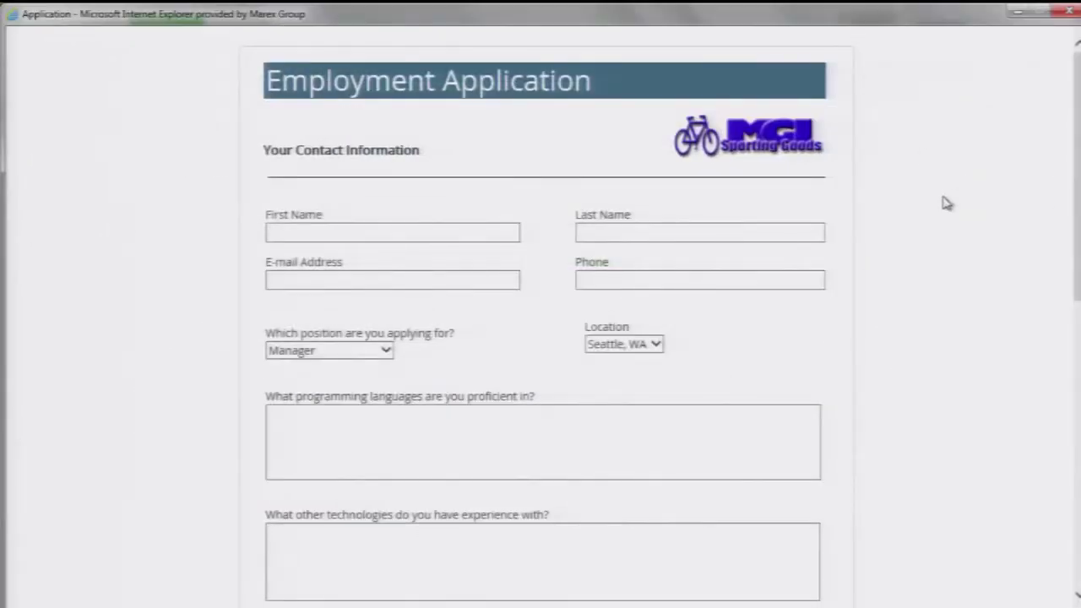
scroll(946, 203, "down", 8)
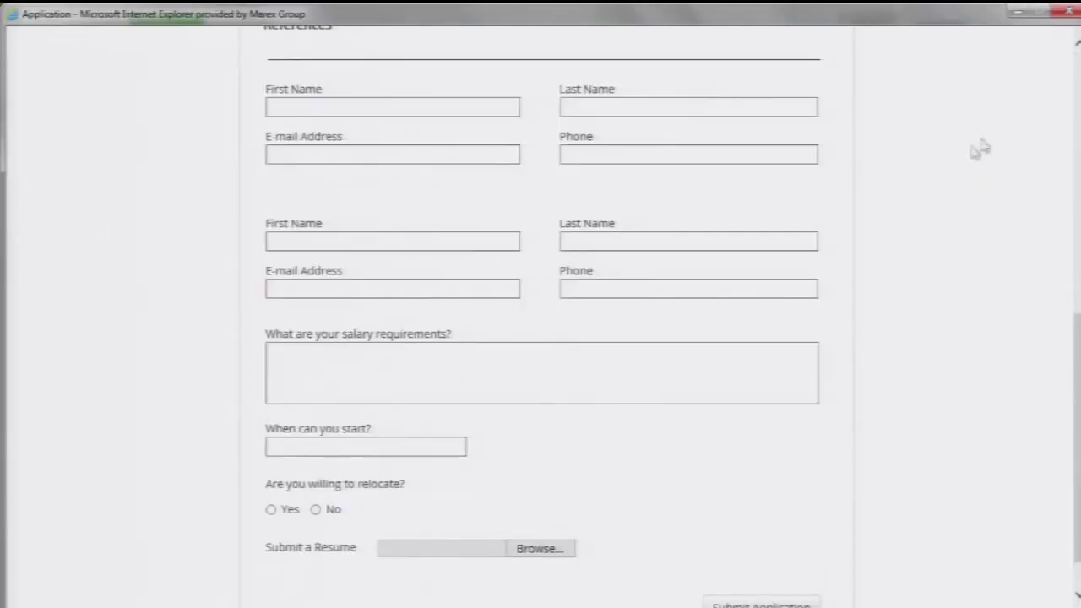
left_click(1061, 11)
left_click(935, 28)
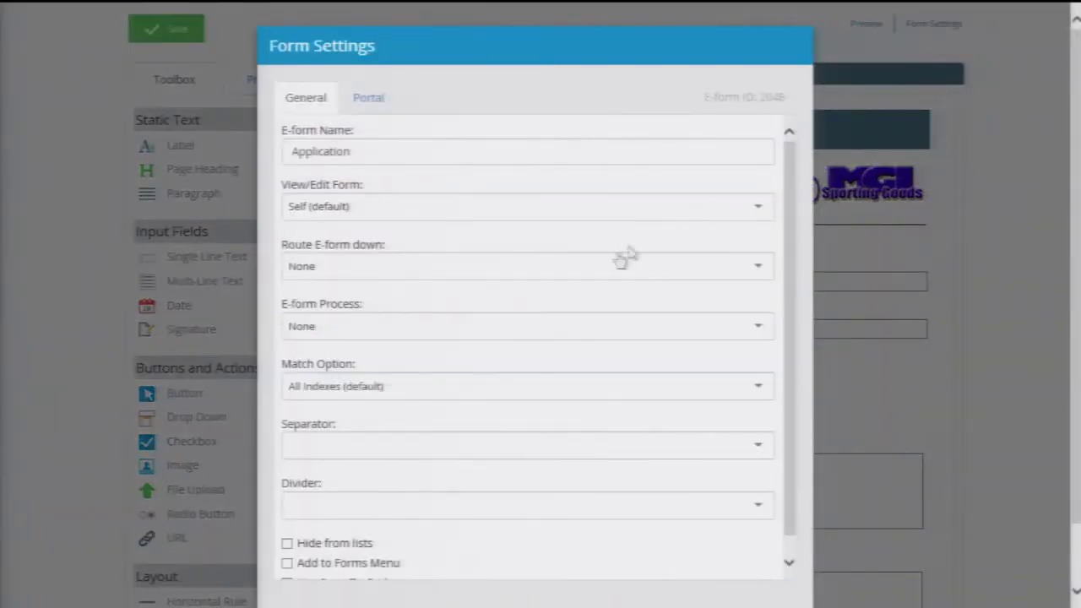
- Route the e-form to Application Review and set its divider to Application
left_click(474, 269)
left_click(443, 319)
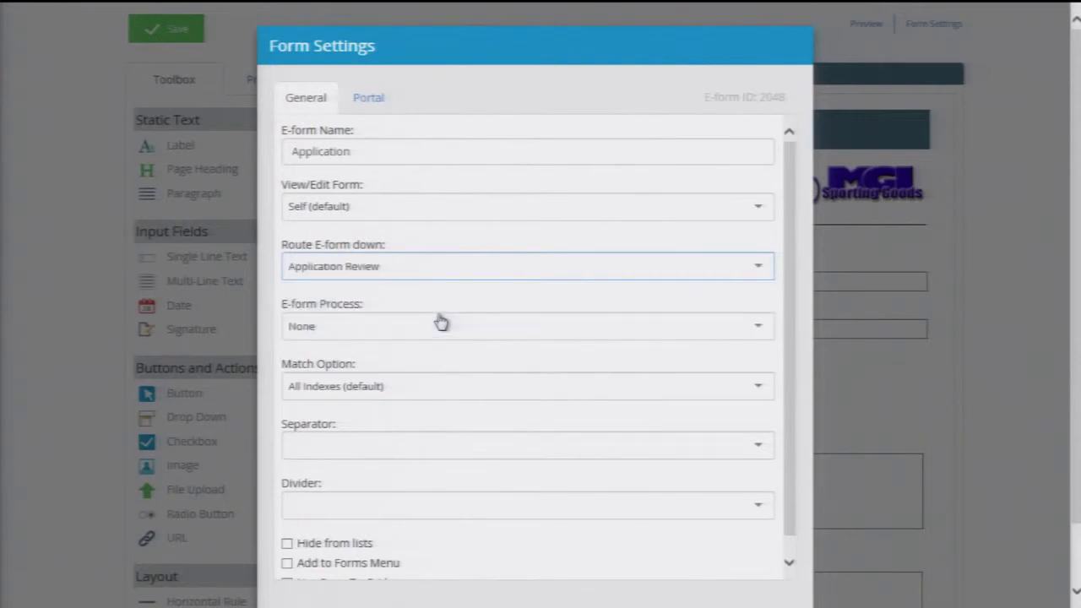
scroll(466, 321, "down", 1)
left_click(435, 348)
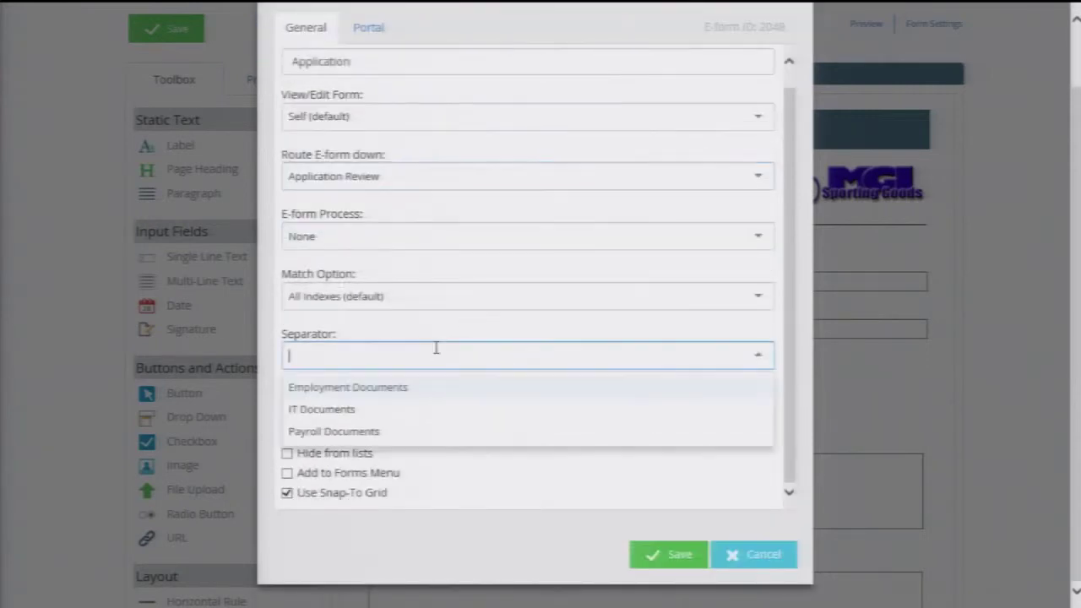
type("Application")
key("Return")
left_click(402, 416)
left_click(381, 446)
- Set the separator to Employment Documents and add the form to the portal
left_click(397, 358)
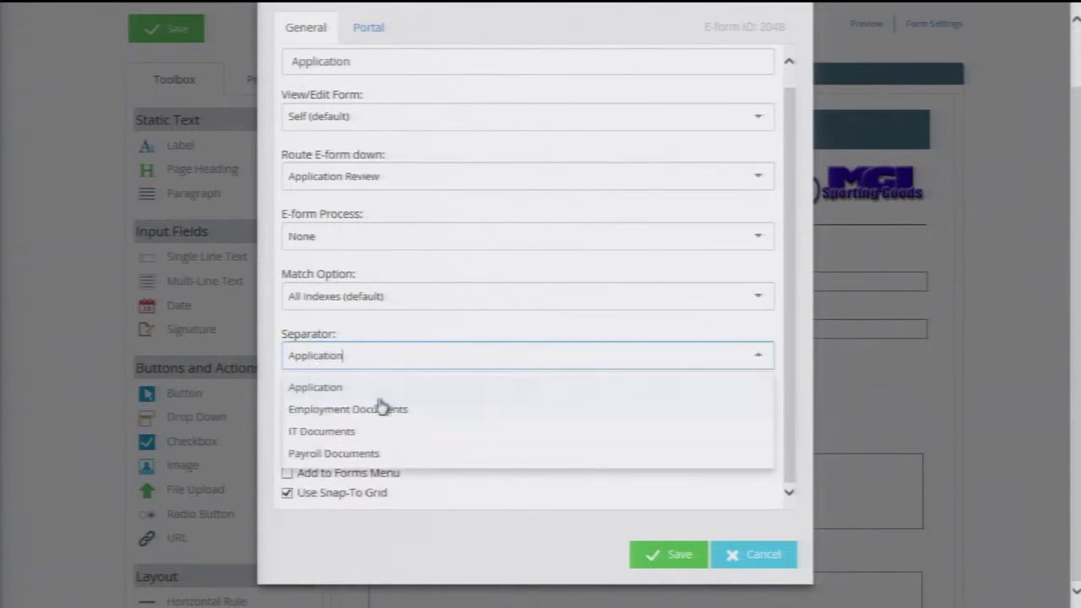
left_click(390, 410)
left_click(651, 554)
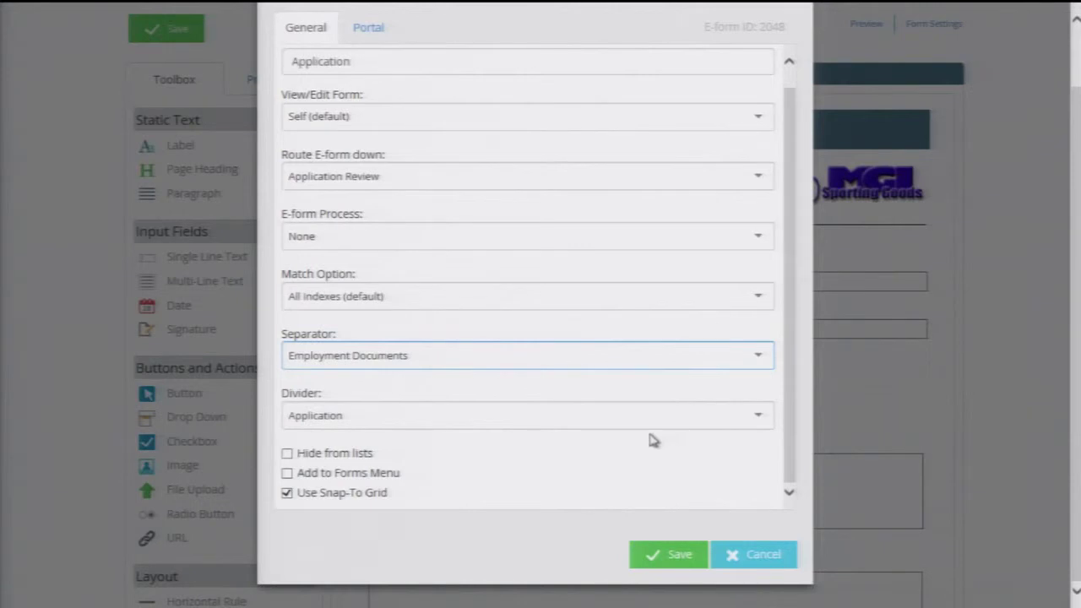
left_click(367, 100)
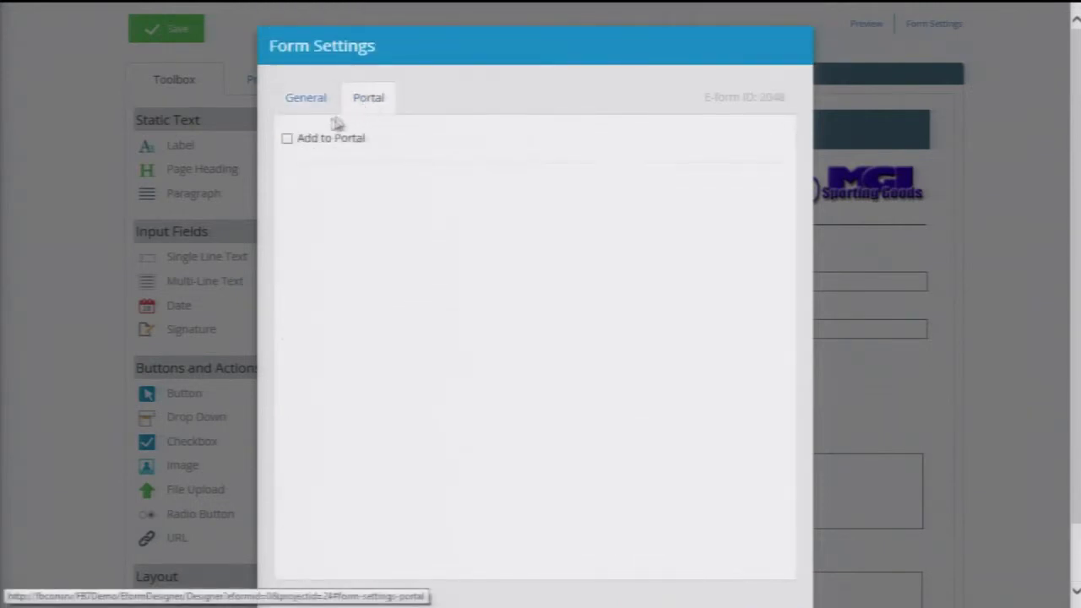
left_click(287, 139)
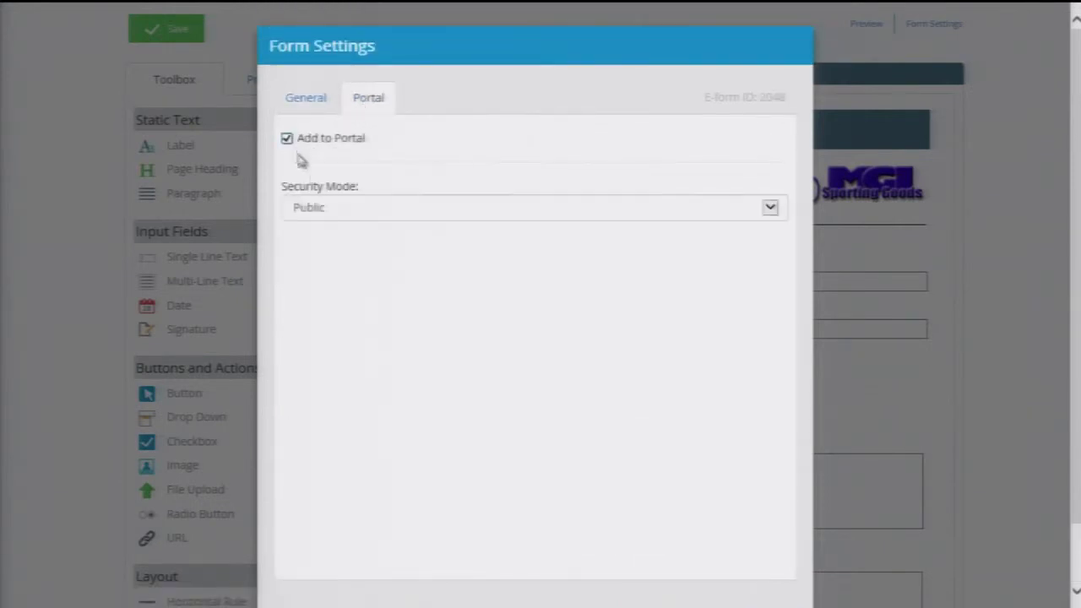
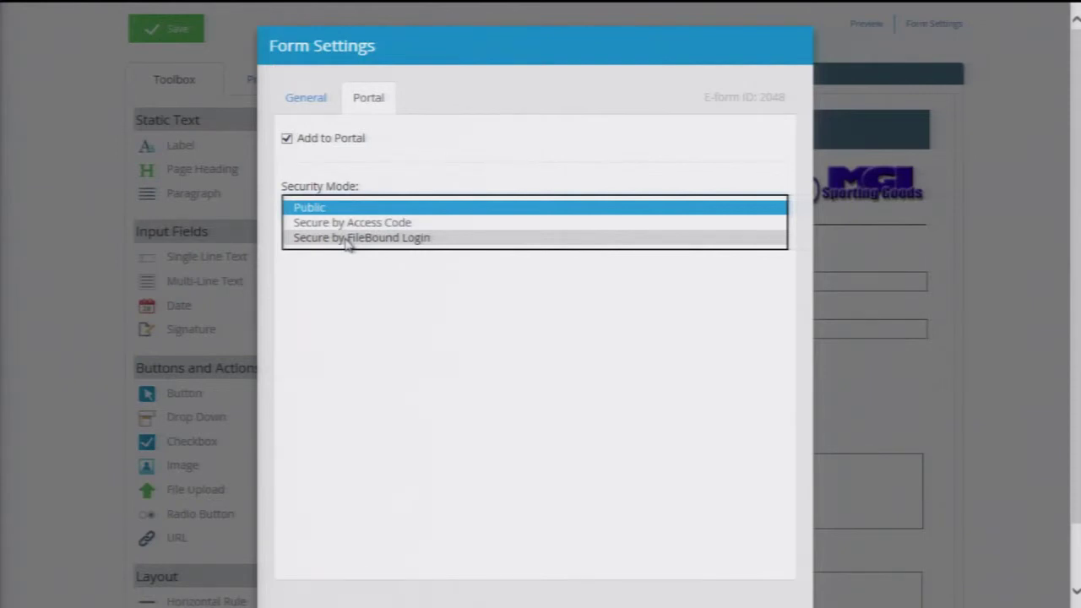
- Keep Public portal security, save the form settings, and save the Employment Application form
left_click(345, 211)
scroll(440, 301, "down", 1)
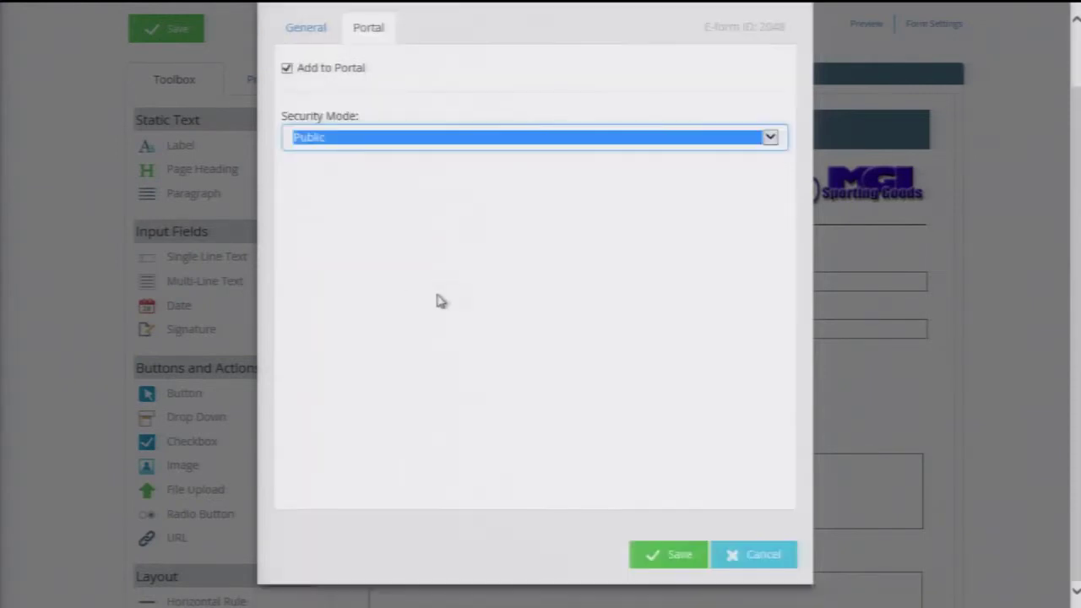
left_click(663, 556)
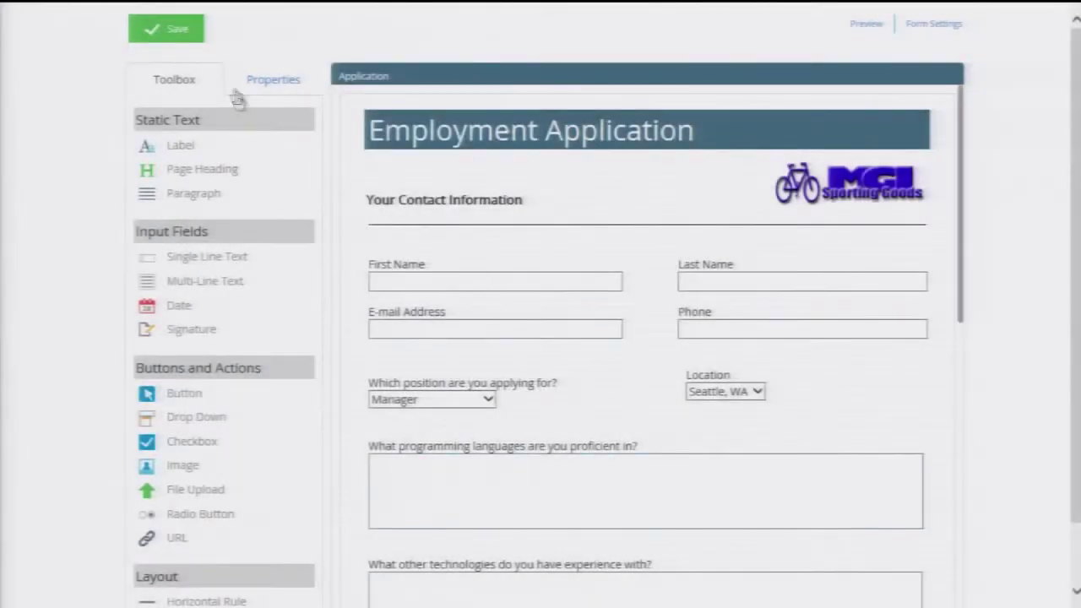
left_click(191, 37)
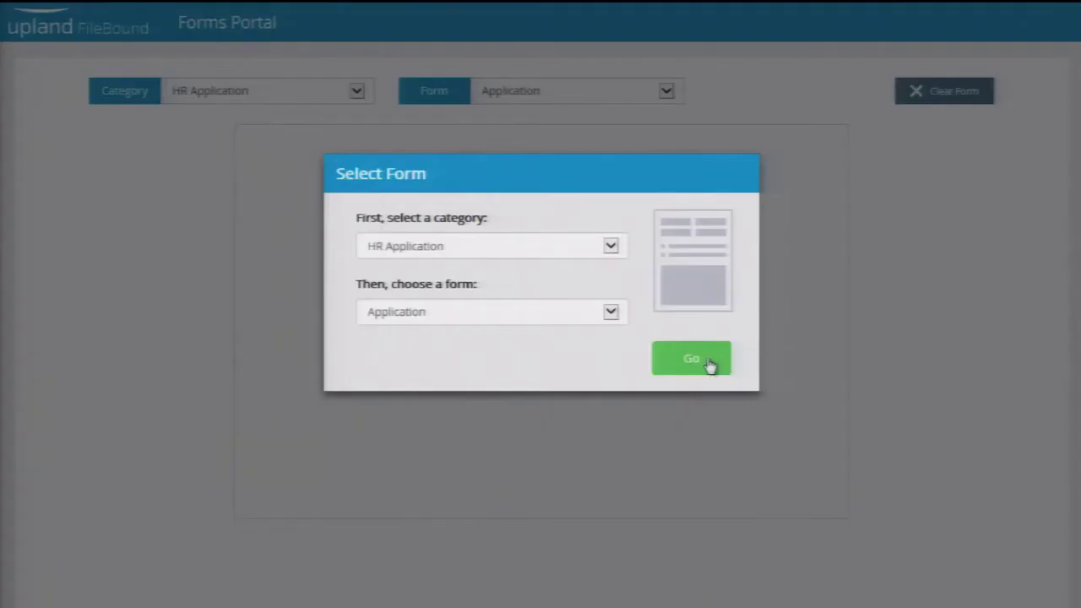
- Load the Application form and enter the applicant's first and last name
left_click(709, 364)
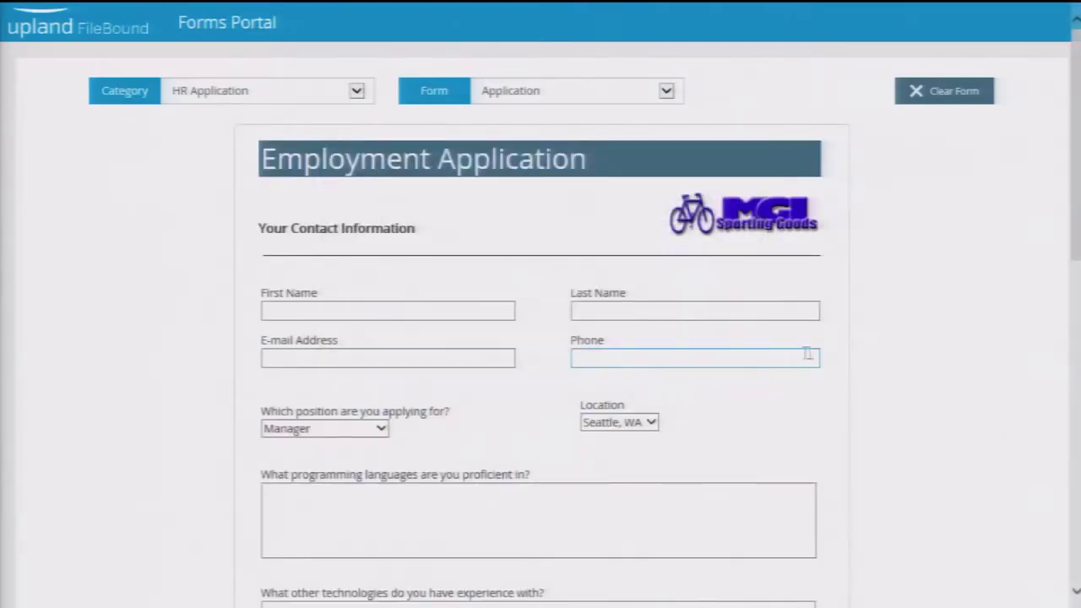
left_click(468, 315)
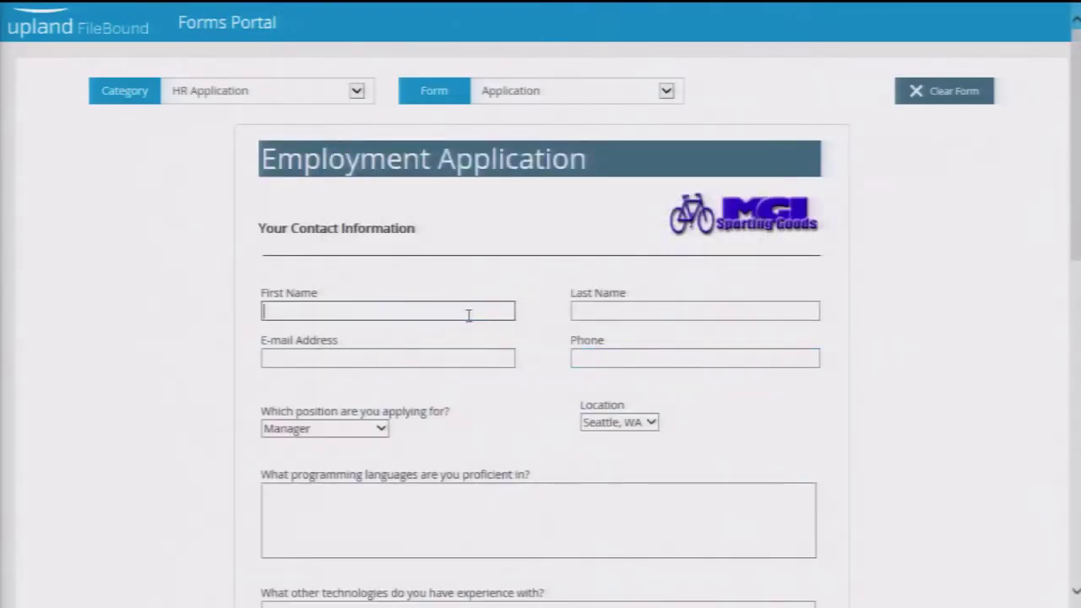
key("Tab")
- Fill in the applicant's e-mail address and phone number
key("Tab")
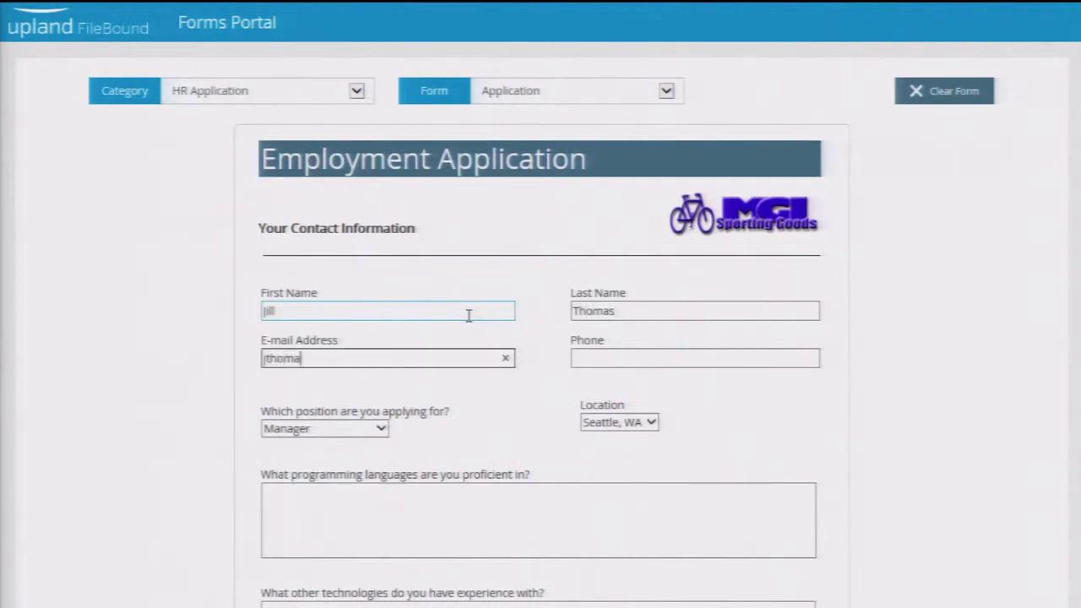
key("Tab")
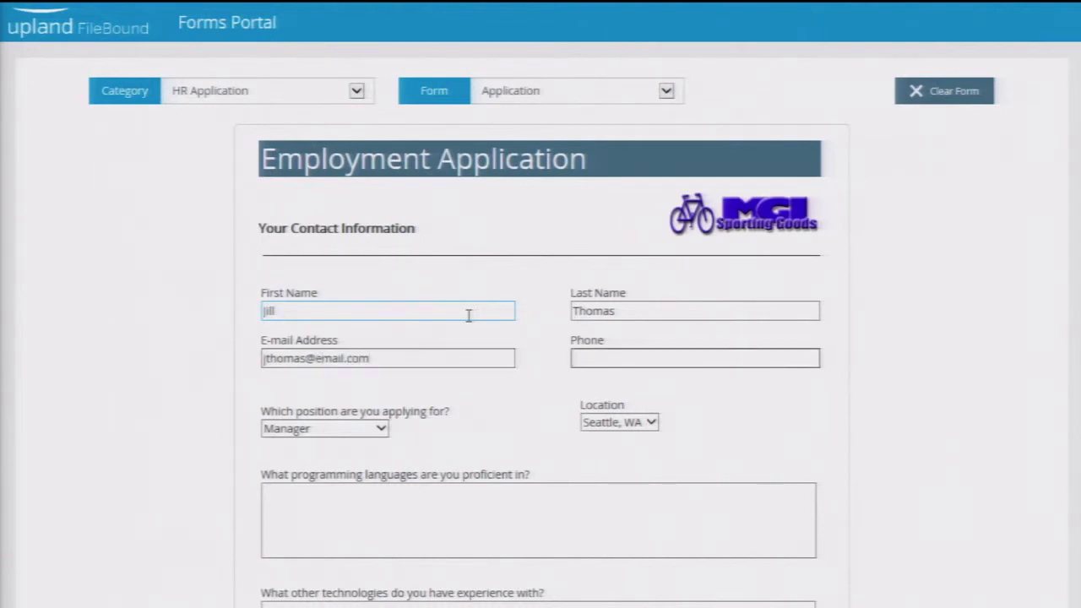
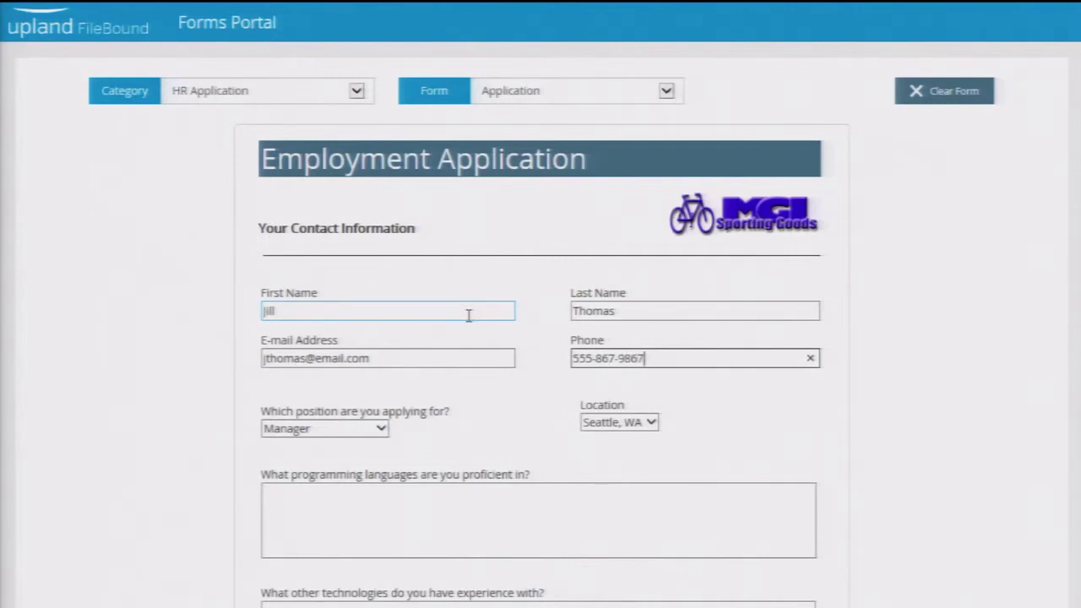
scroll(499, 284, "down", 10)
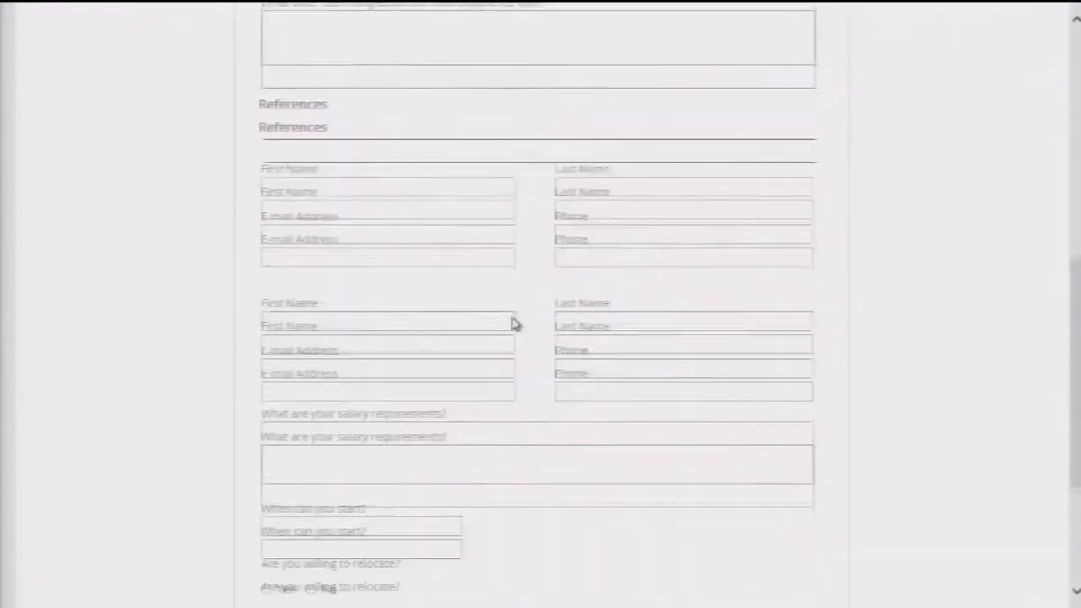
- Attach the resume file, answer Yes to relocating, and submit the application
left_click(553, 426)
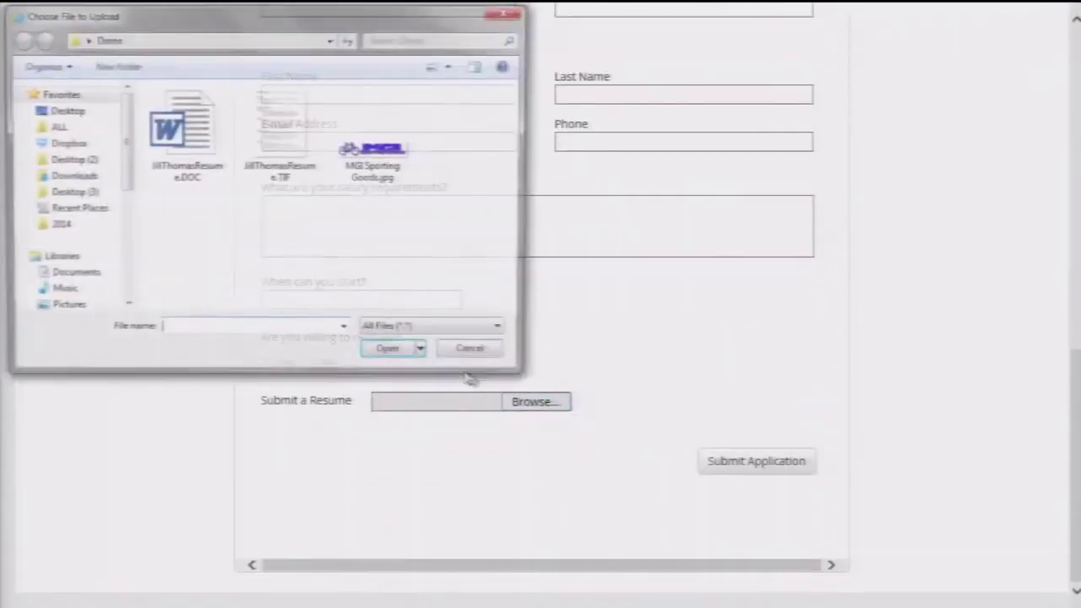
double_click(213, 171)
left_click(267, 363)
left_click(757, 475)
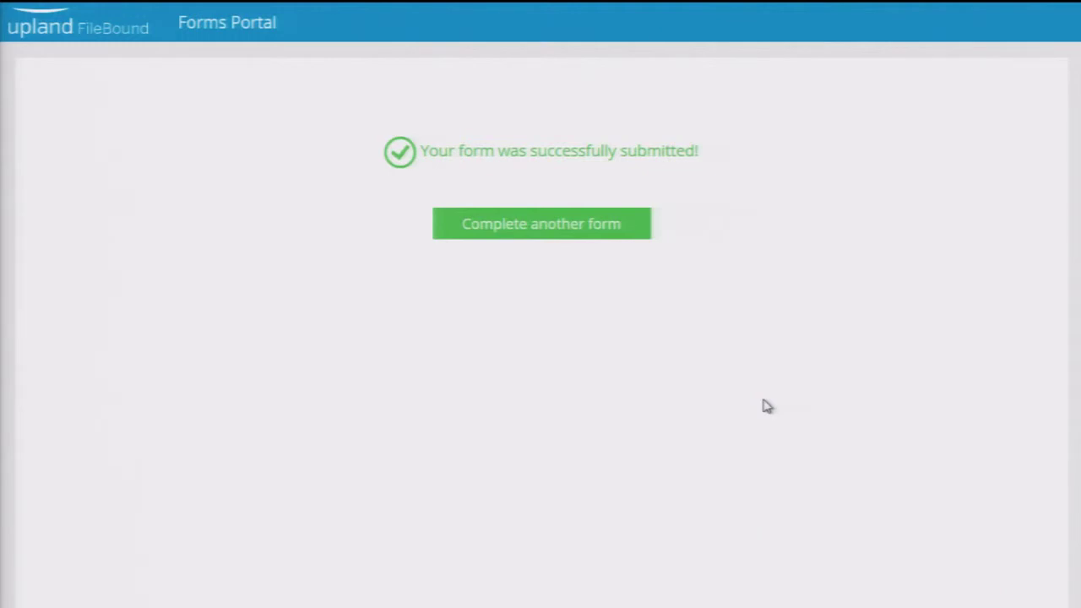
- Sign in to FileBound in a new browser tab with the account password
key("ctrl+t")
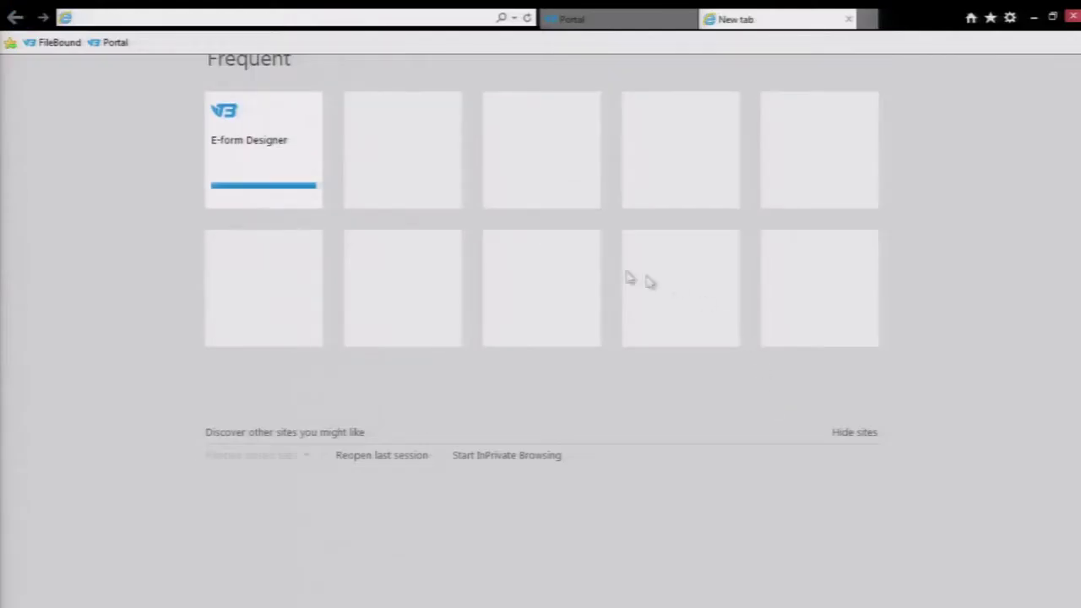
left_click(68, 43)
type("•••••")
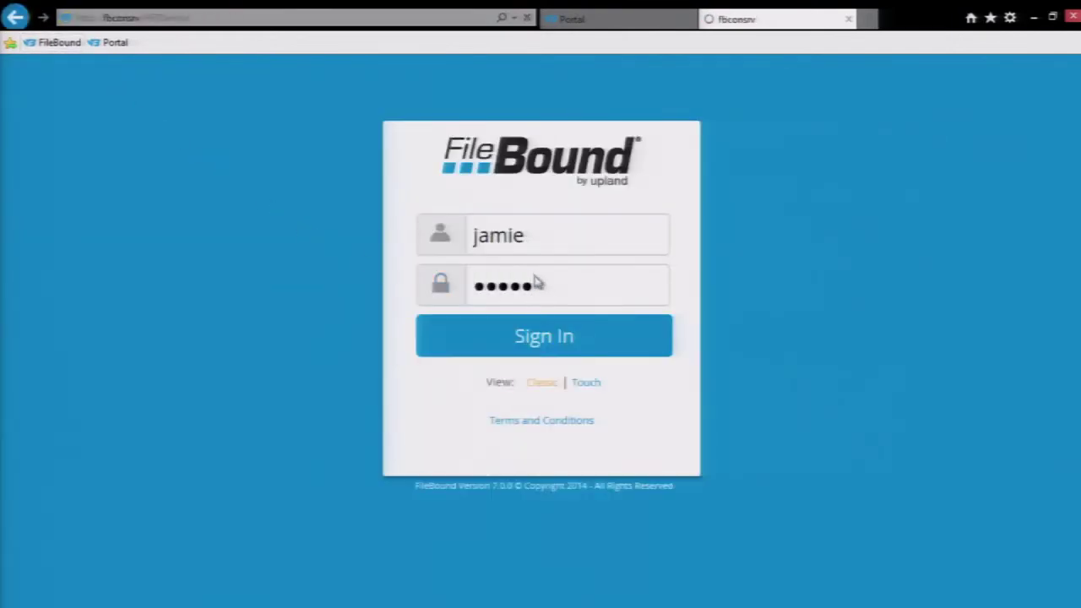
key("Return")
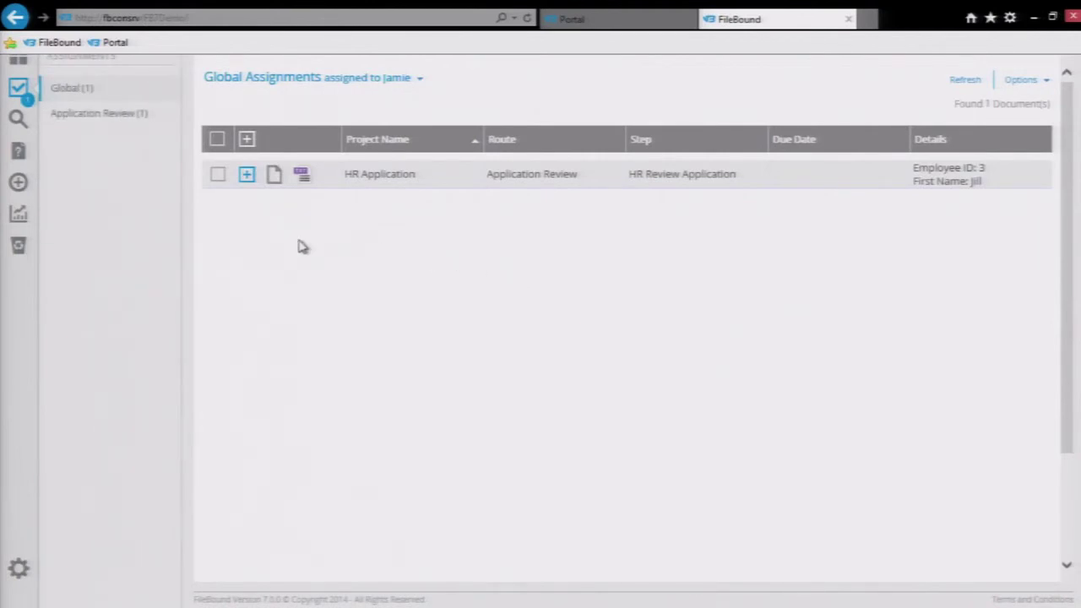
- Open the HR Application document and show Page 0001 of the RESUME
left_click(274, 178)
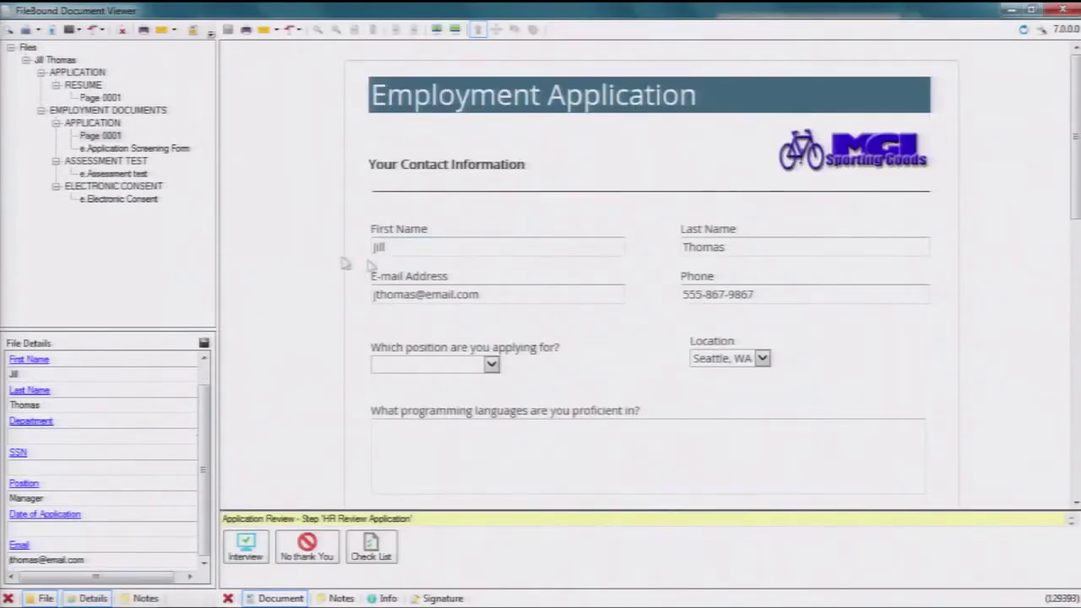
left_click(99, 98)
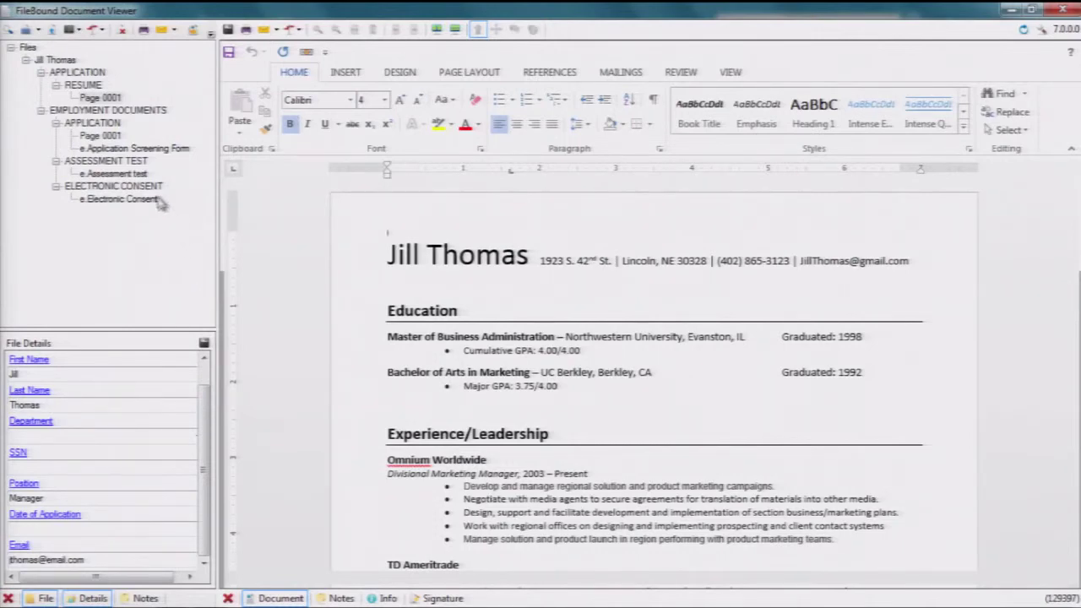
left_click(142, 175)
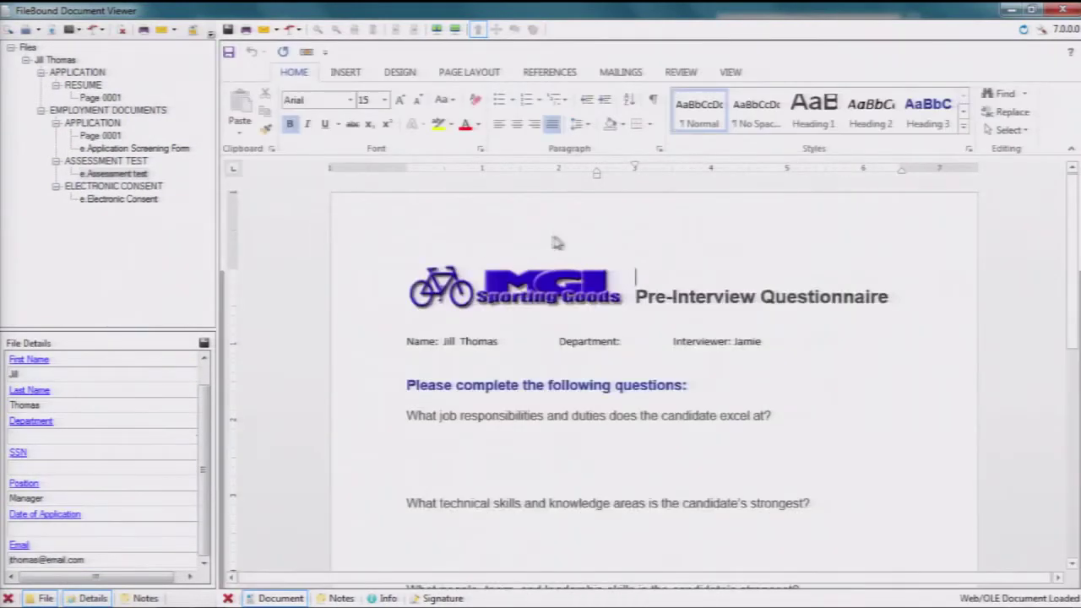
scroll(578, 262, "down", 3)
scroll(541, 253, "down", 2)
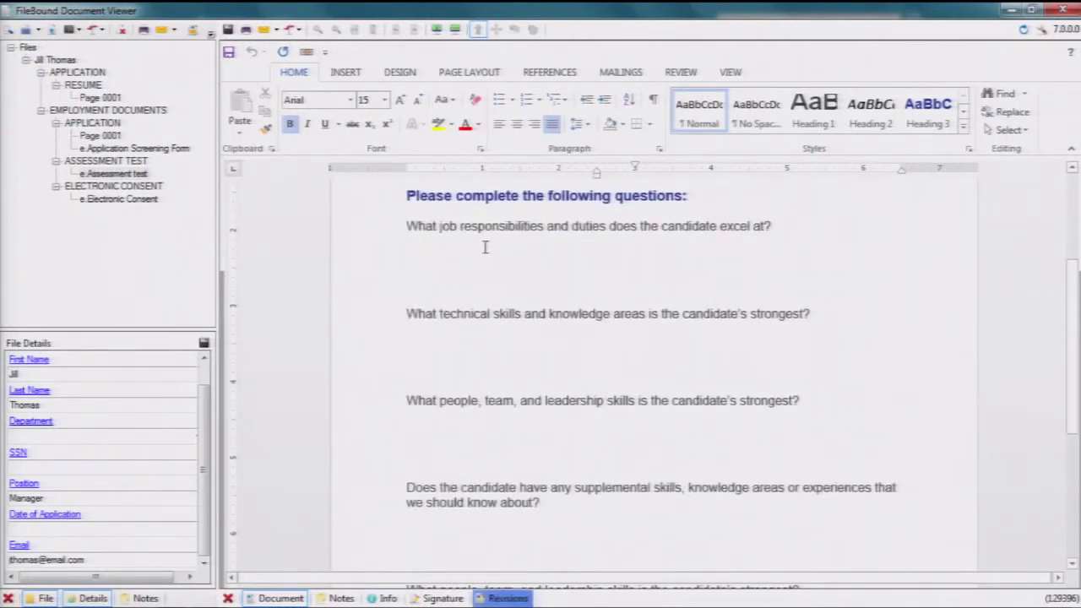
left_click(486, 245)
type("Ap")
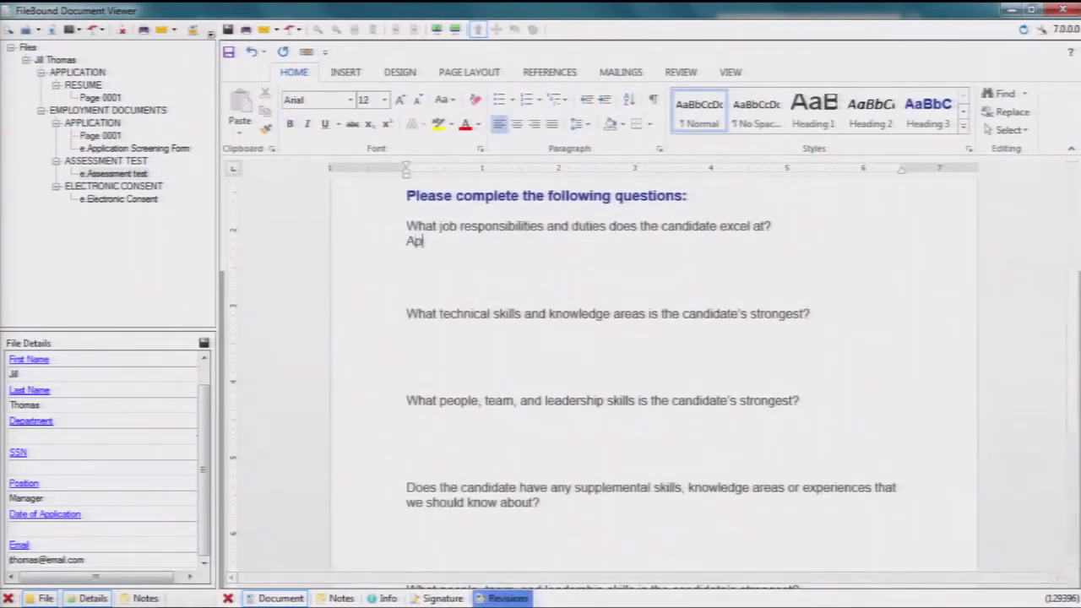
type("plic")
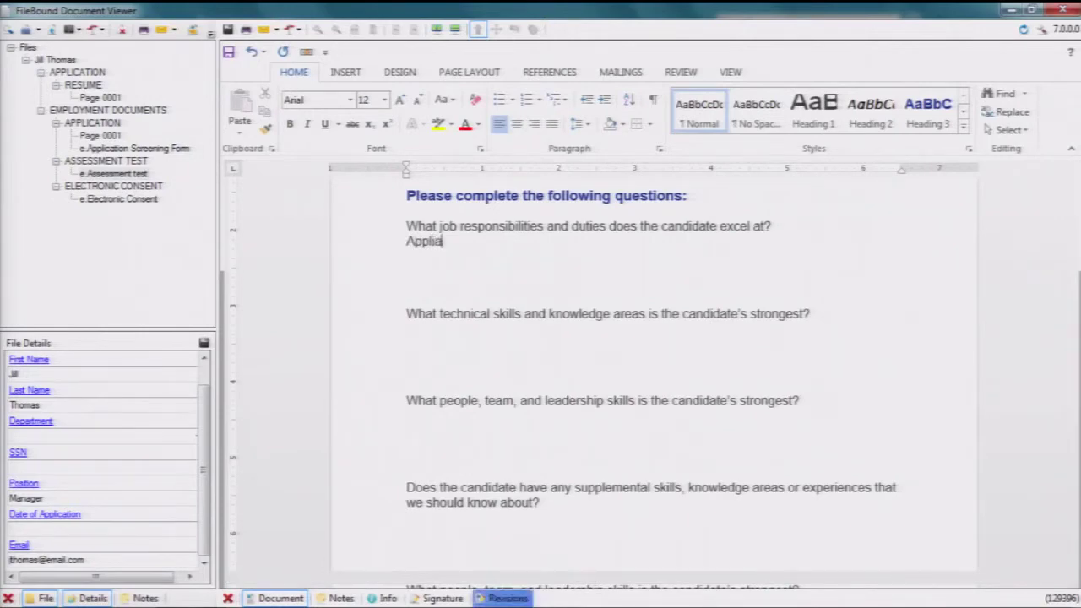
key("BackSpace")
key("BackSpace")
key("BackSpace")
key("BackSpace")
key("BackSpace")
key("BackSpace")
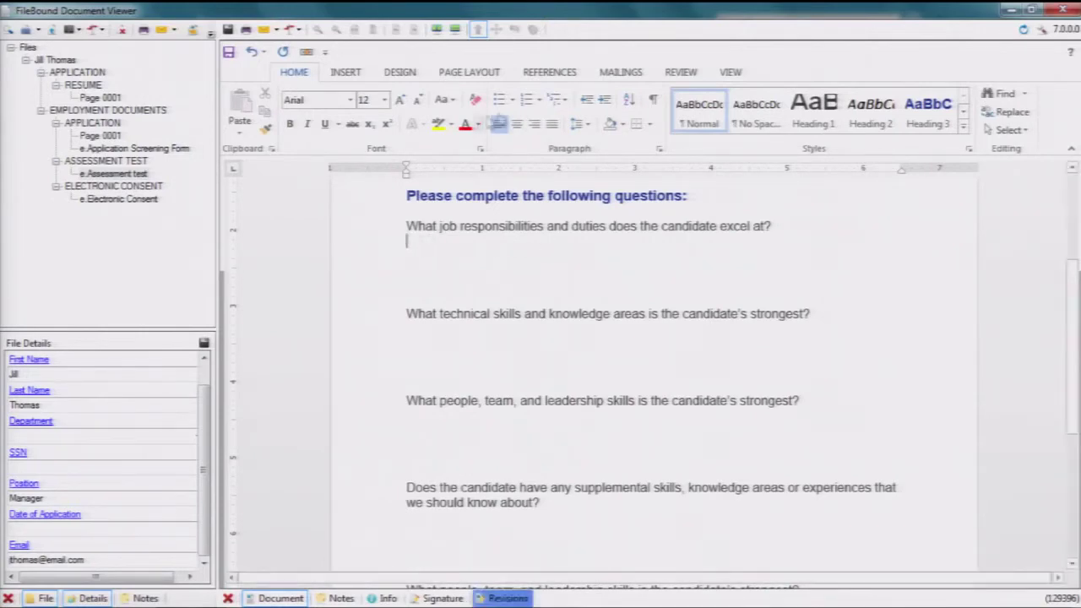
- Turn on Track Changes and answer 'Application Development' under the first question
left_click(680, 73)
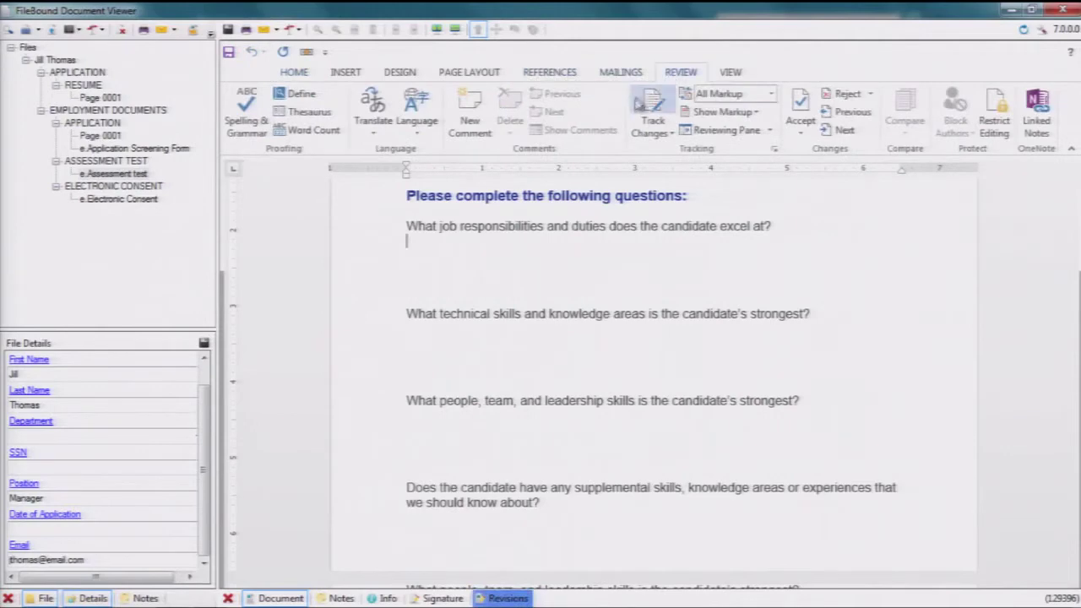
left_click(652, 108)
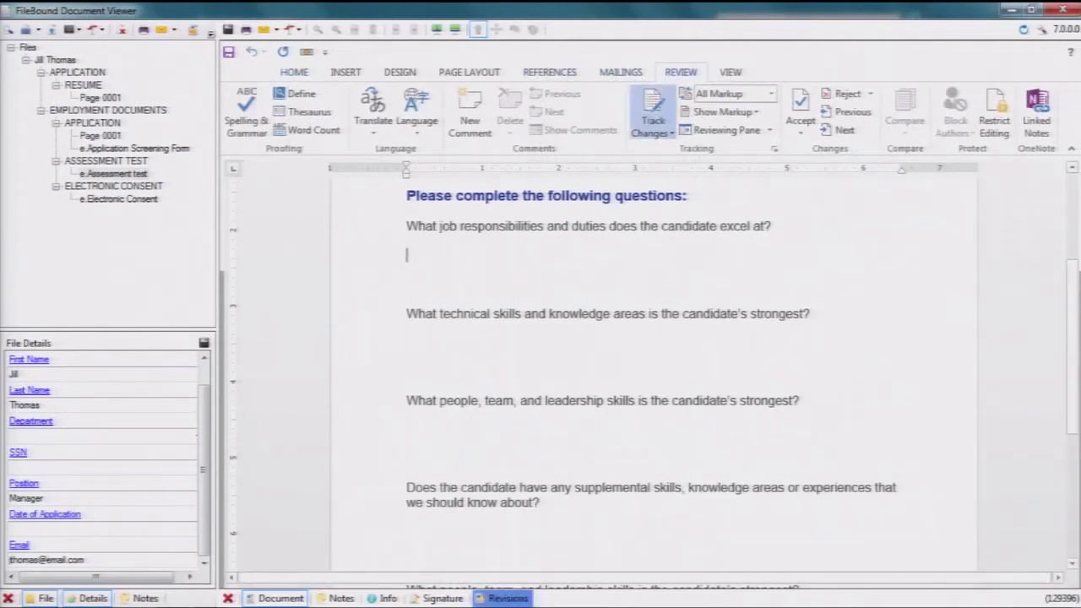
type("Applu")
type("c")
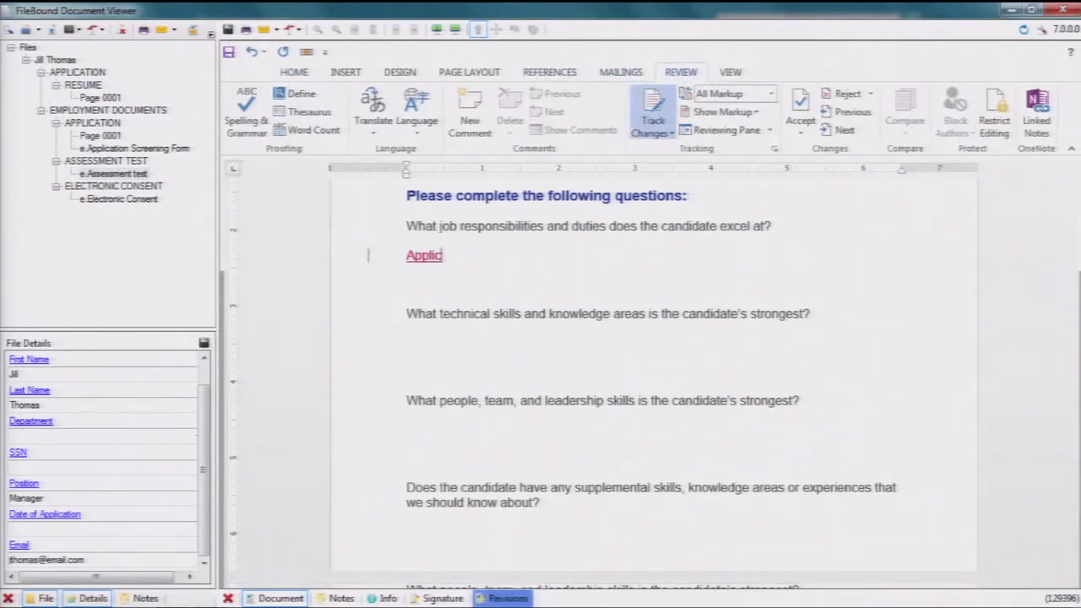
type("ation Development")
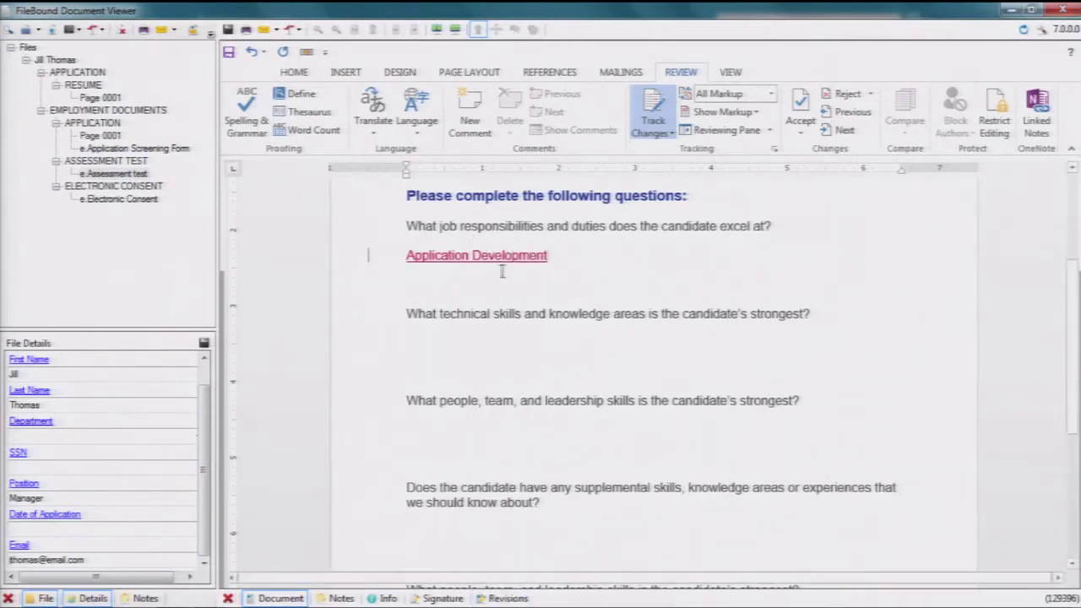
scroll(518, 291, "down", 1)
scroll(518, 291, "down", 3)
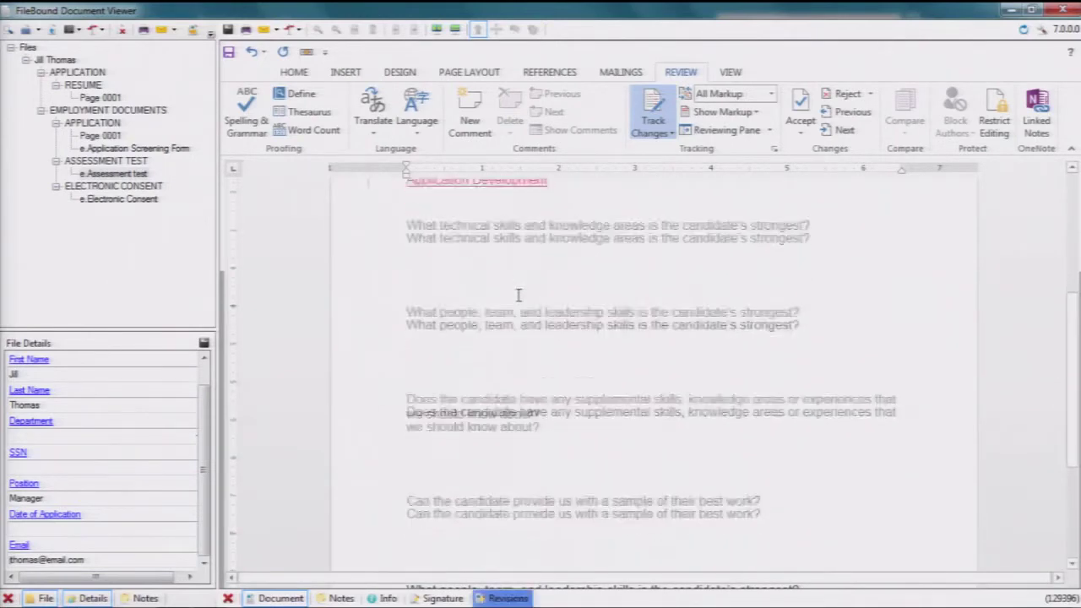
scroll(518, 293, "down", 1)
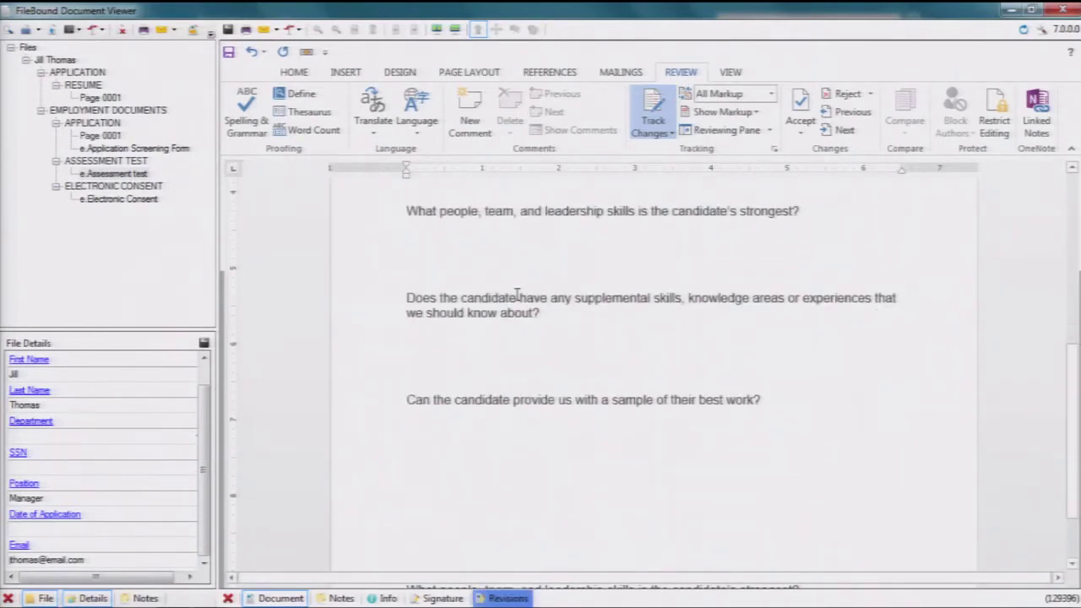
scroll(517, 296, "down", 1)
- Answer 'Yes' under the sample-work question, then display the APPLICATION page 0001
left_click(430, 382)
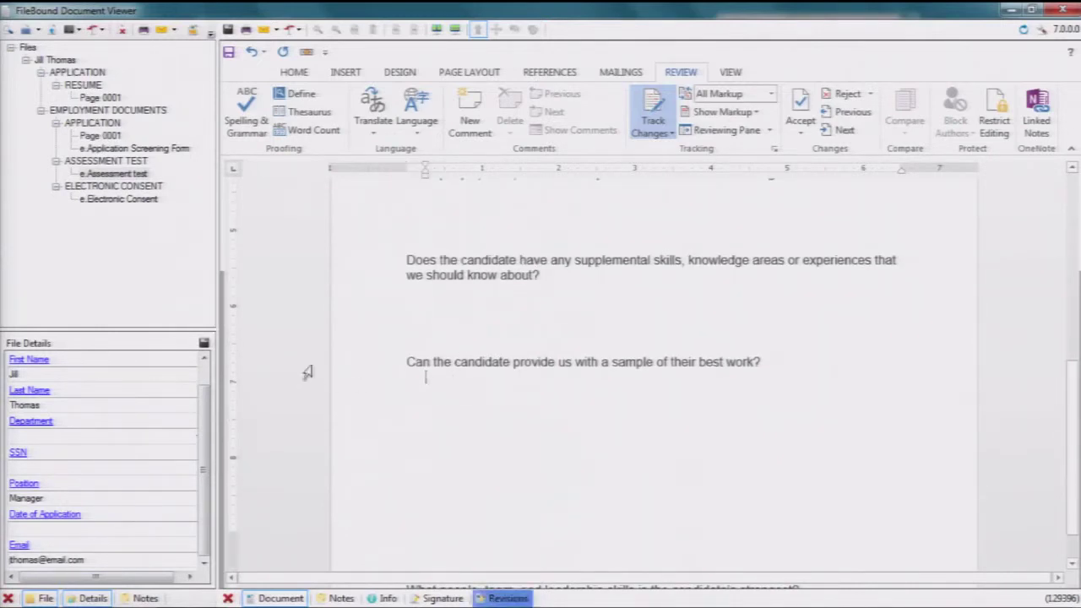
key("BackSpace")
type("Yes")
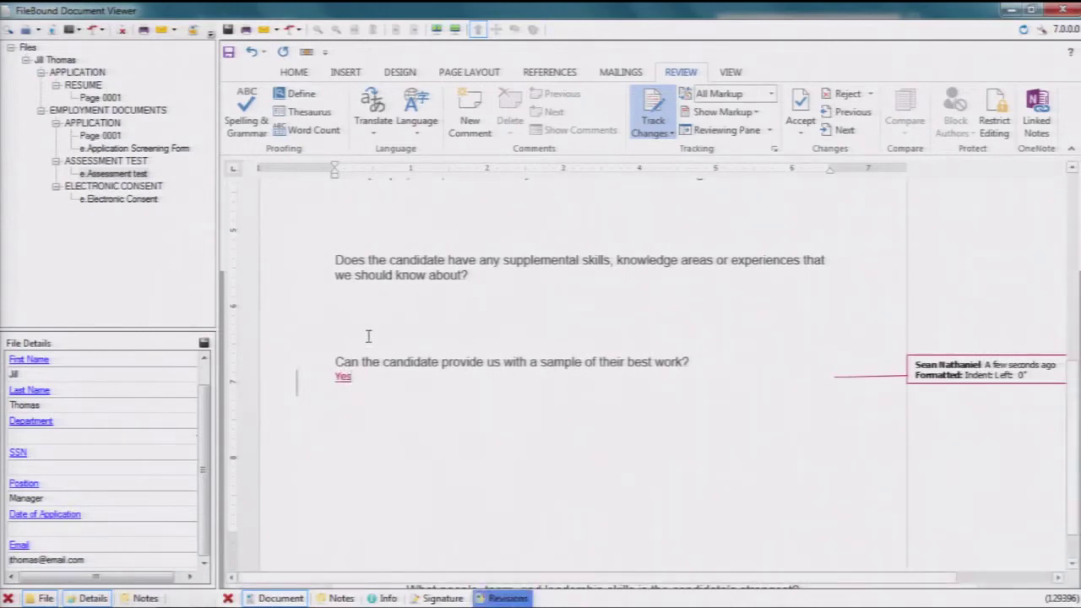
scroll(368, 335, "up", 3)
scroll(368, 335, "up", 5)
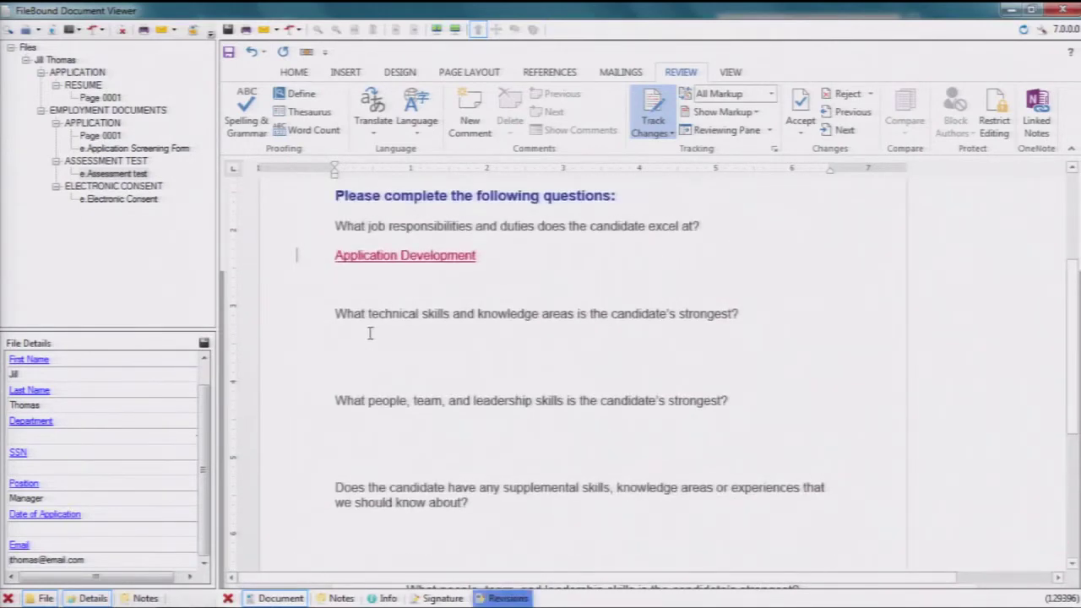
left_click(100, 135)
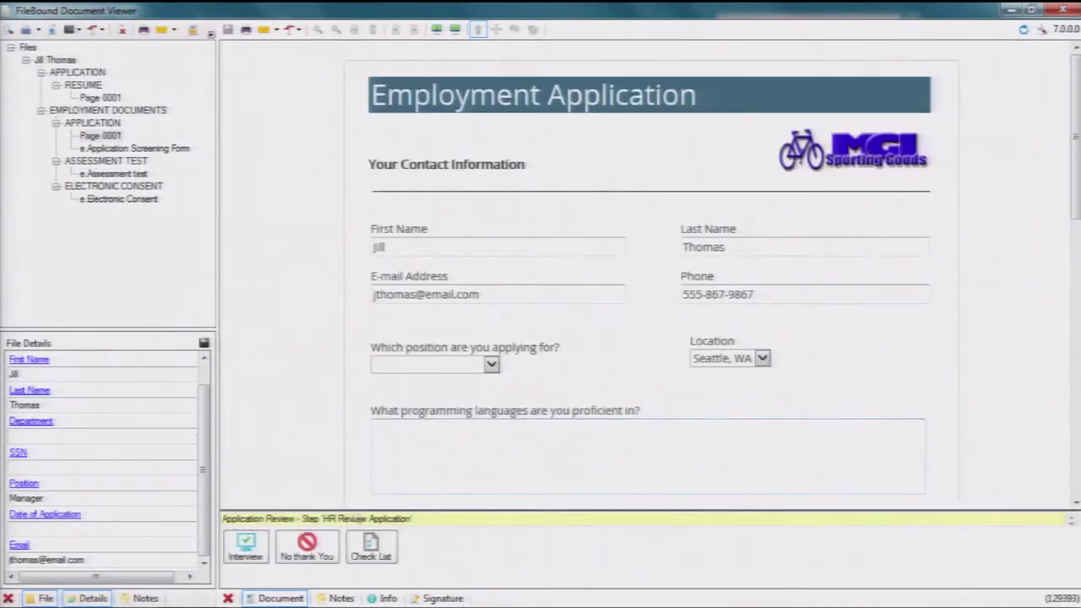
- Route to Interview with the screening form and Electronic Consent checklist items ticked
left_click(249, 547)
left_click(383, 179)
left_click(383, 190)
left_click(619, 430)
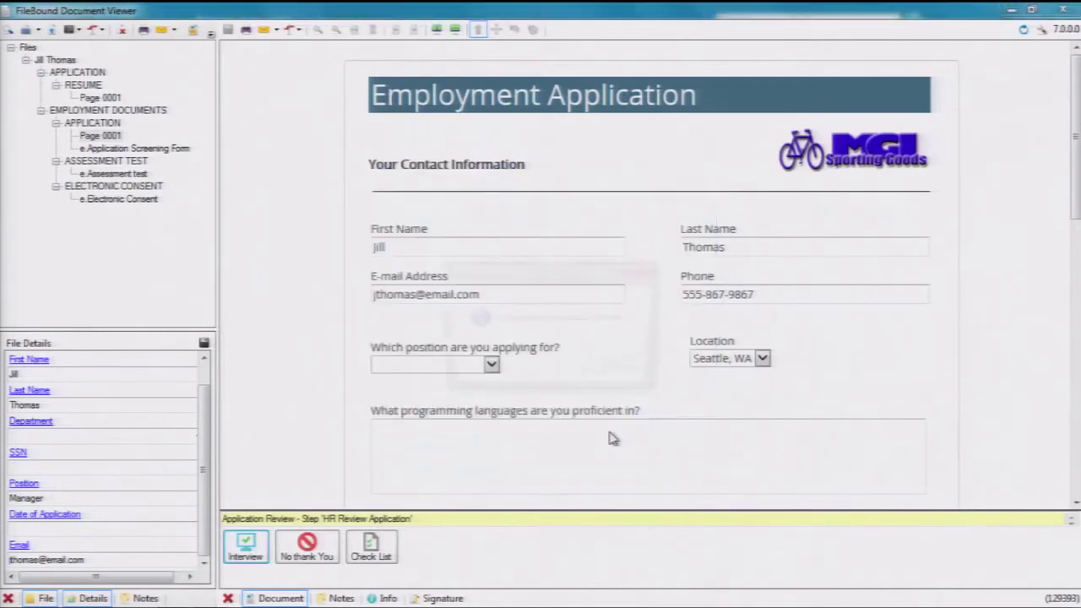
left_click(613, 372)
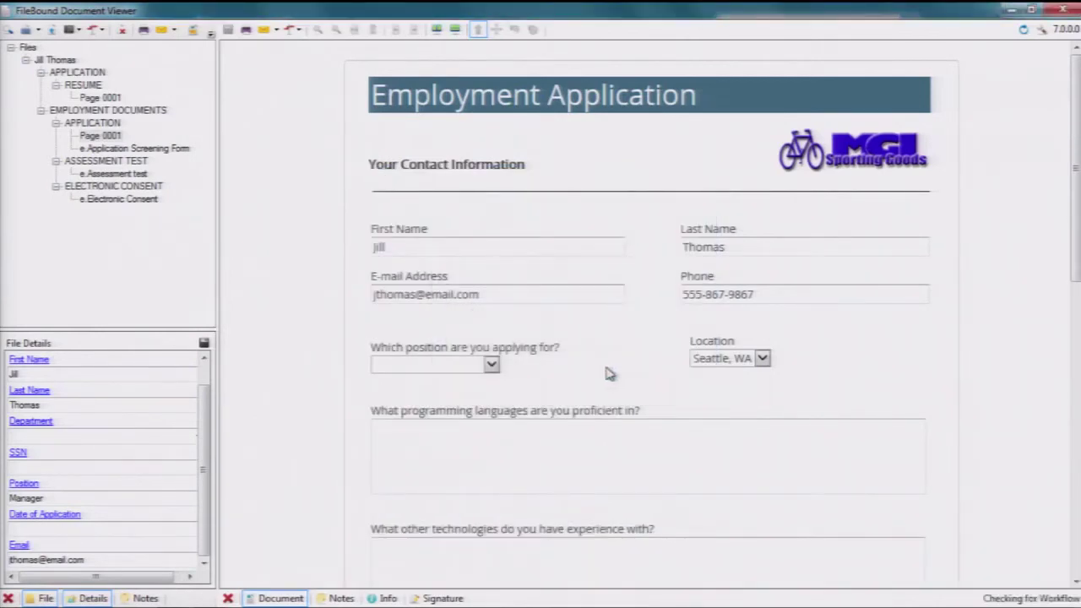